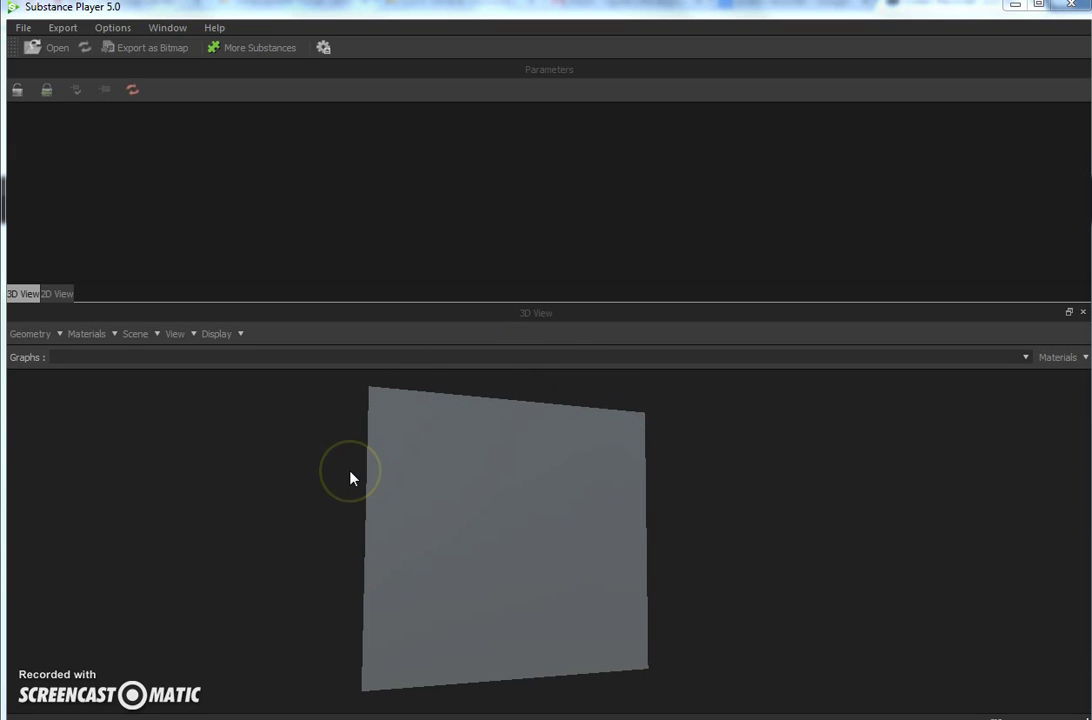
{"action": "left_click_drag", "start_coordinate": [351, 476], "coordinate": [401, 528]}
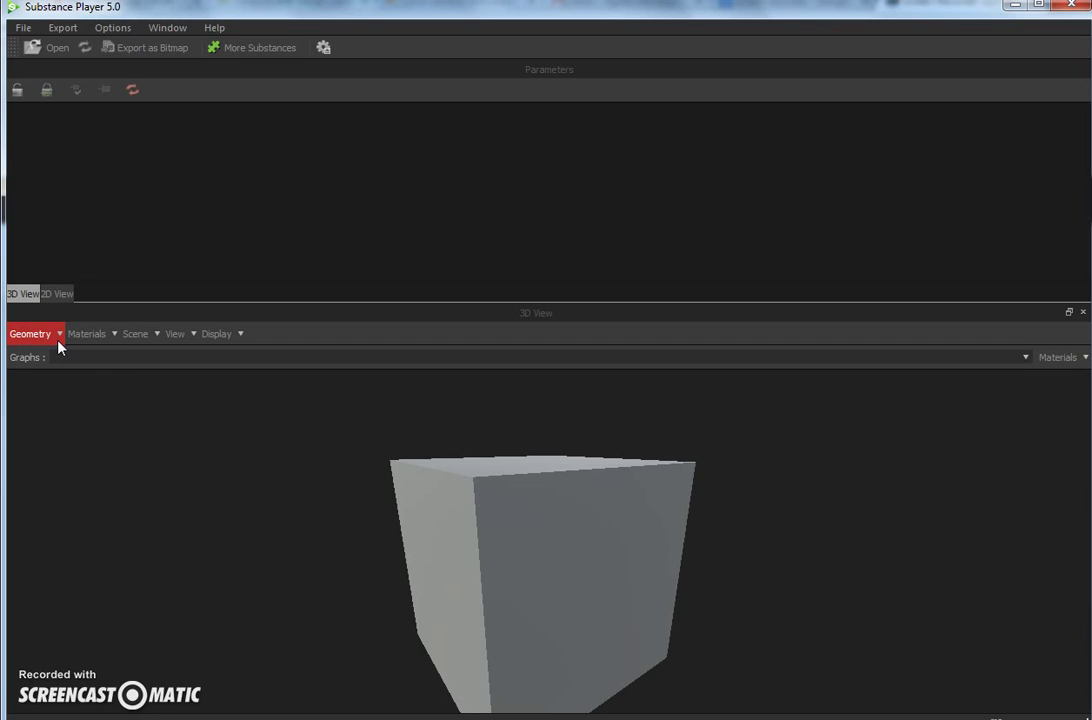
{"action": "left_click", "coordinate": [58, 340]}
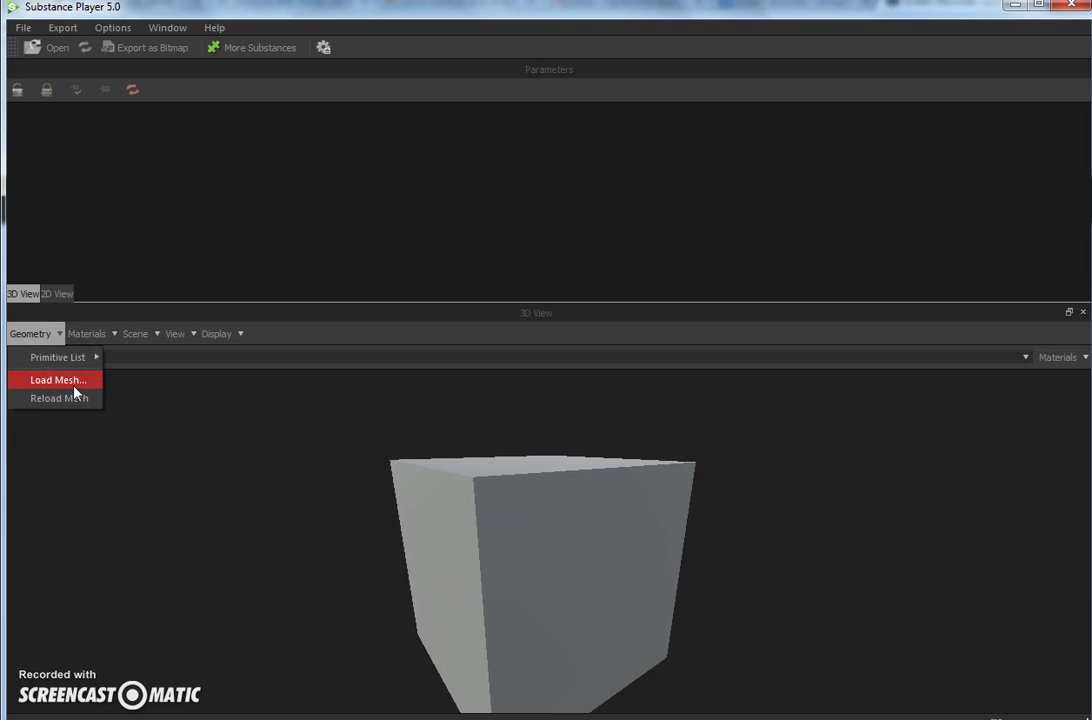
{"action": "left_click", "coordinate": [70, 358]}
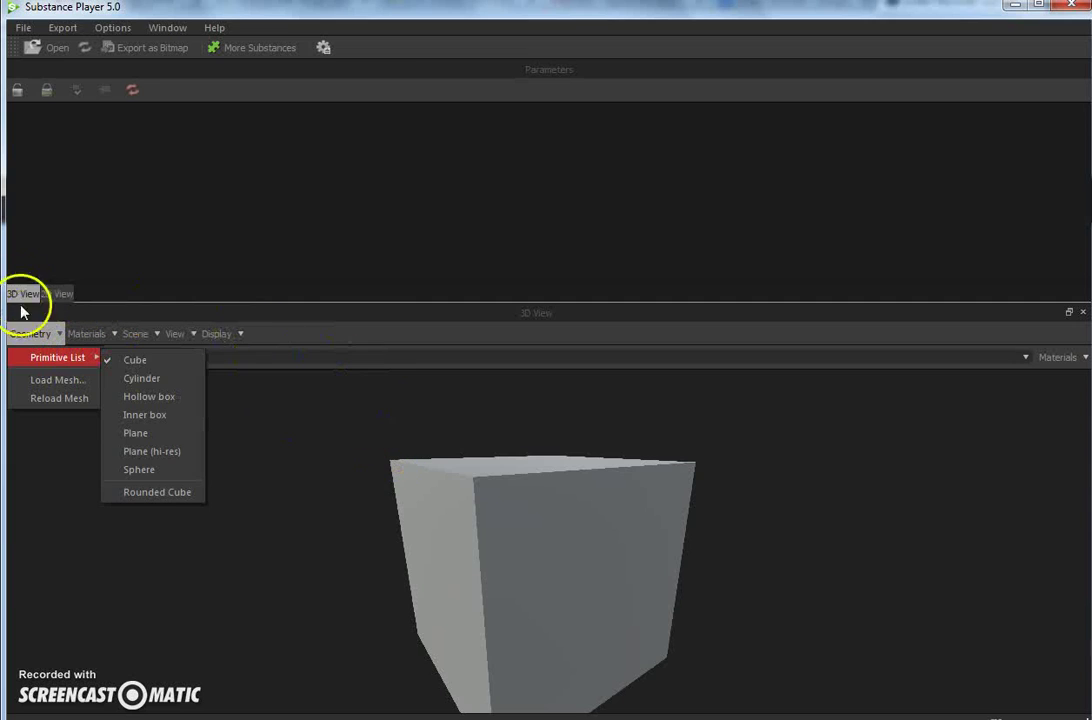
{"action": "left_click", "coordinate": [305, 339]}
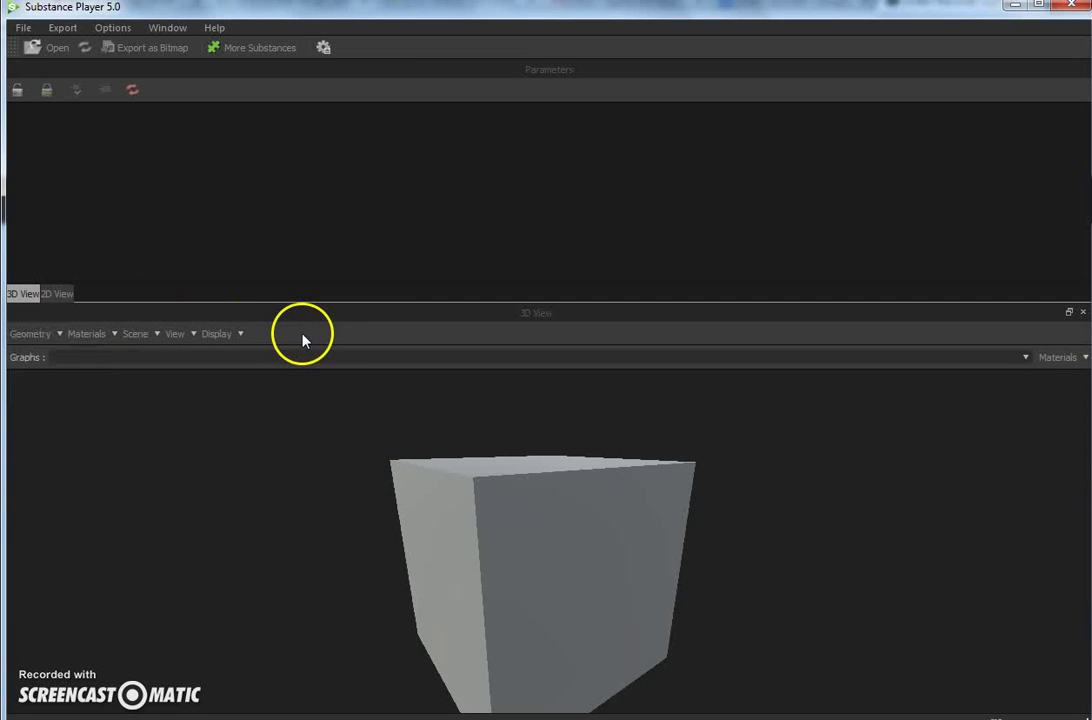
Open the substance file WoodSiding04.sbsar from the WoodSiding04 folder.
{"action": "left_click", "coordinate": [55, 47]}
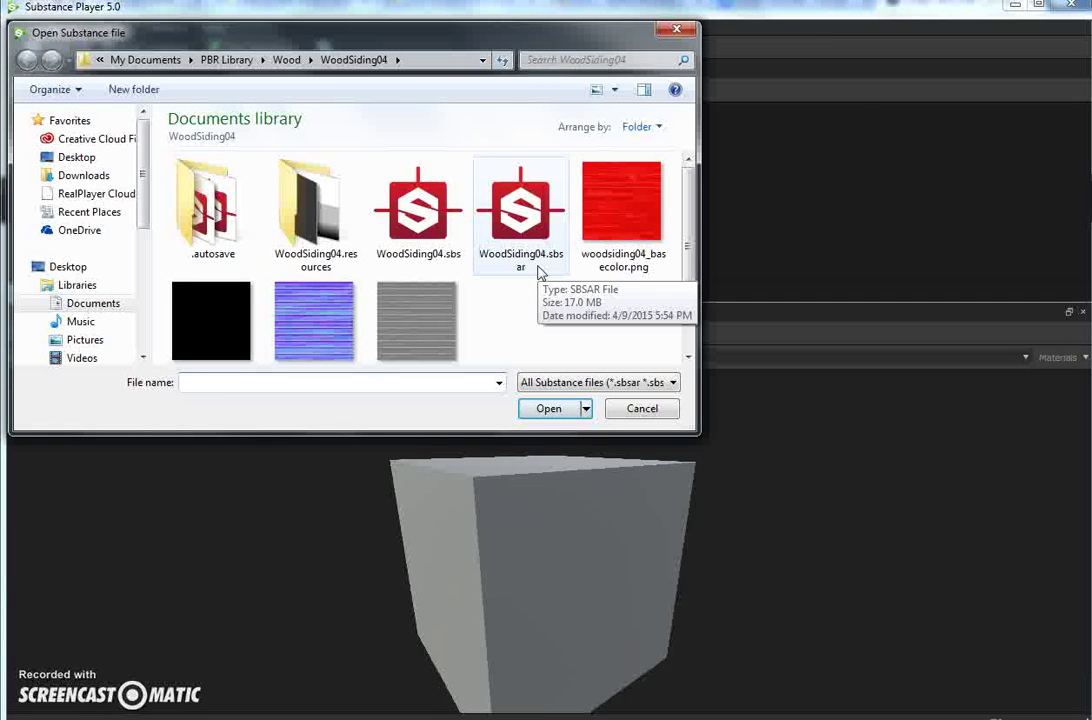
{"action": "left_click", "coordinate": [538, 272]}
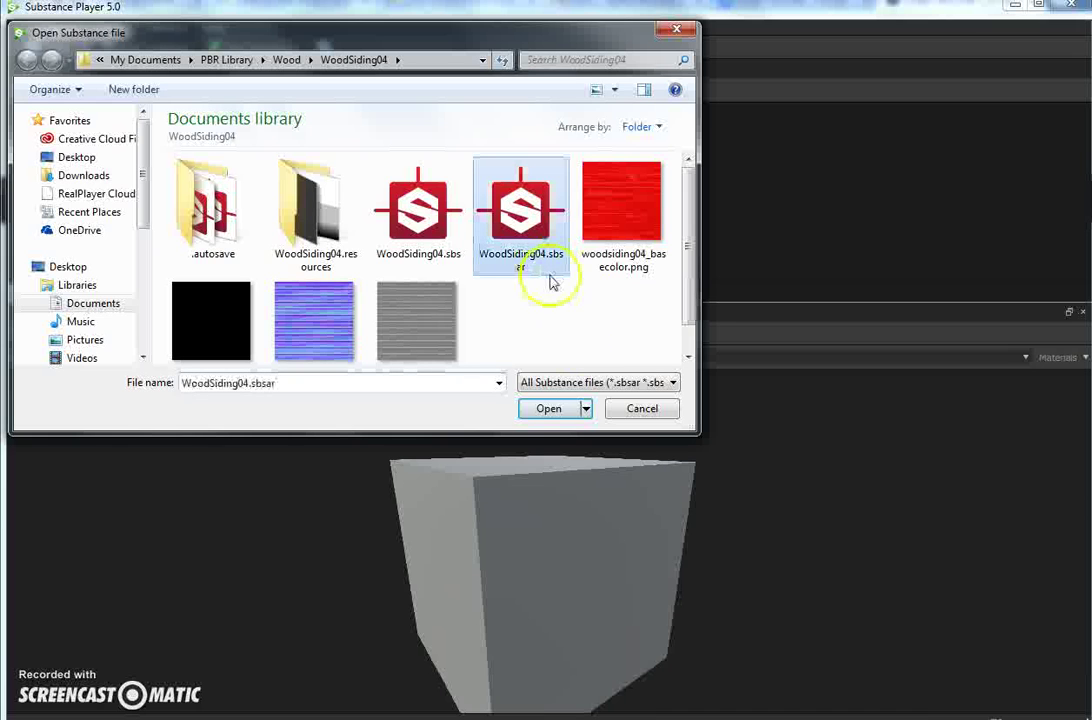
{"action": "left_click", "coordinate": [541, 418]}
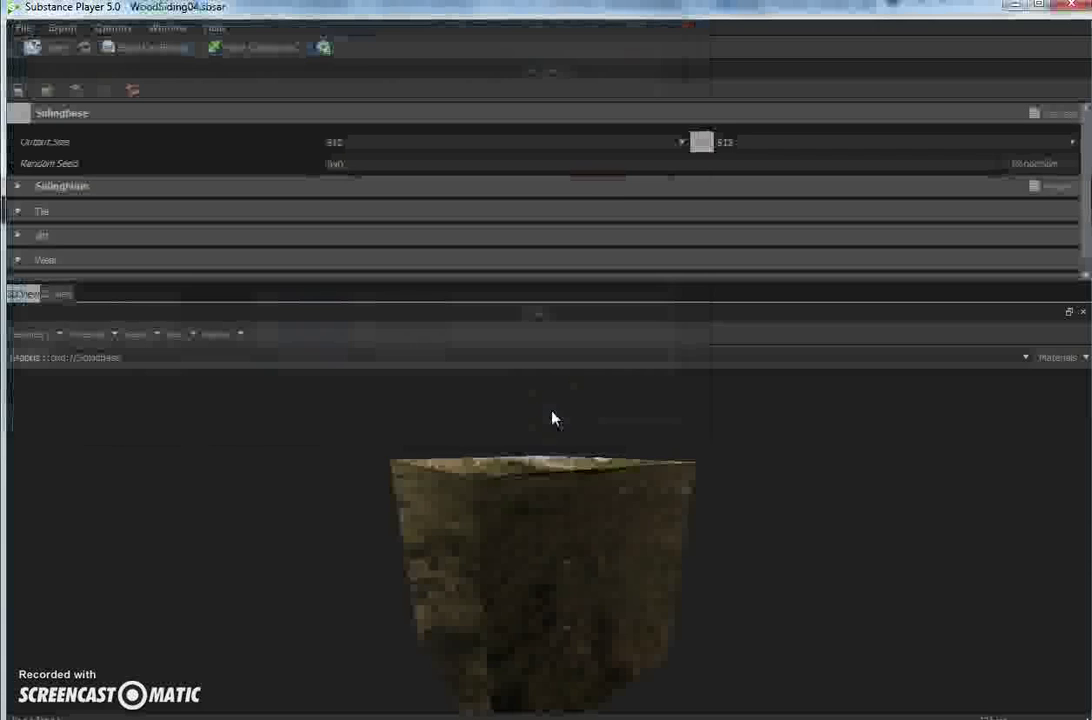
{"action": "mouse_move", "coordinate": [570, 430]}
{"action": "left_mouse_down"}
{"action": "mouse_move", "coordinate": [609, 495]}
{"action": "mouse_move", "coordinate": [605, 505]}
{"action": "mouse_move", "coordinate": [548, 463]}
{"action": "mouse_move", "coordinate": [563, 506]}
{"action": "left_mouse_up"}
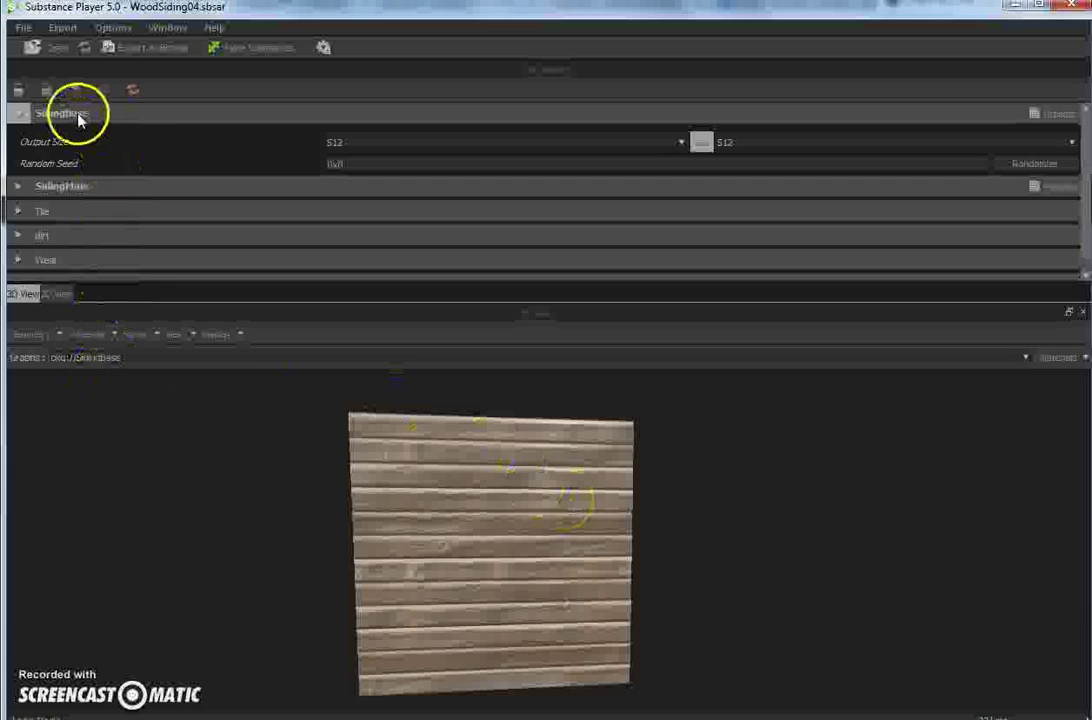
Switch the 3D preview to the SidingMain graph and apply its outputs to the cube's material.
{"action": "left_click", "coordinate": [149, 358]}
{"action": "left_click", "coordinate": [148, 381]}
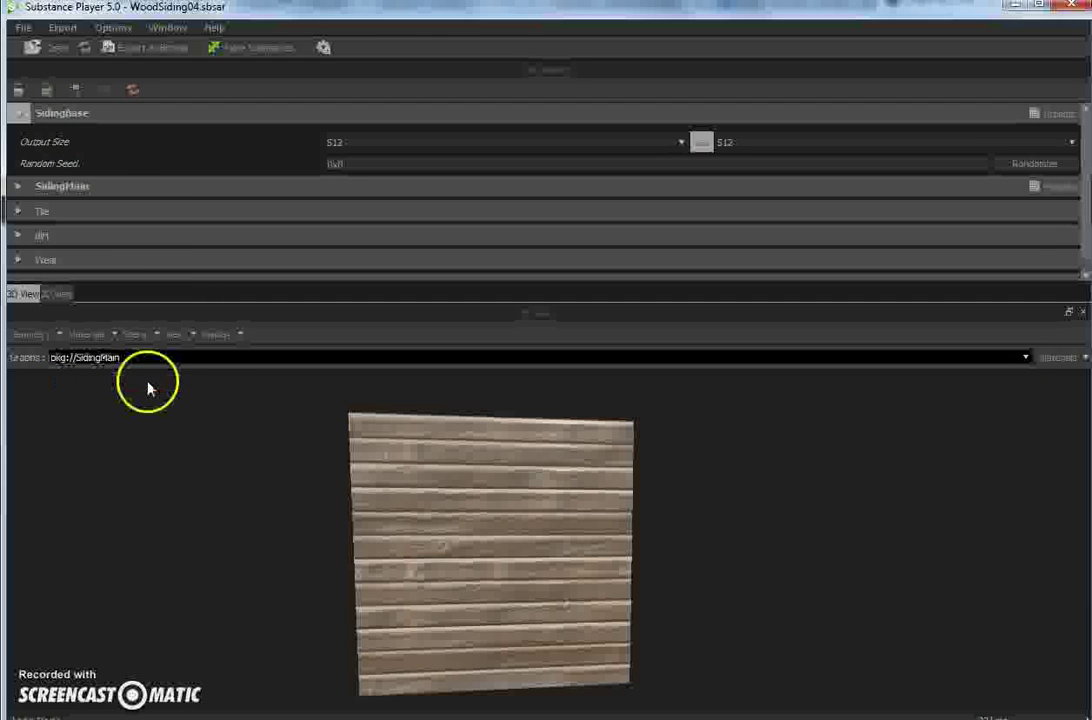
{"action": "left_click", "coordinate": [1068, 358]}
{"action": "left_click", "coordinate": [1073, 381]}
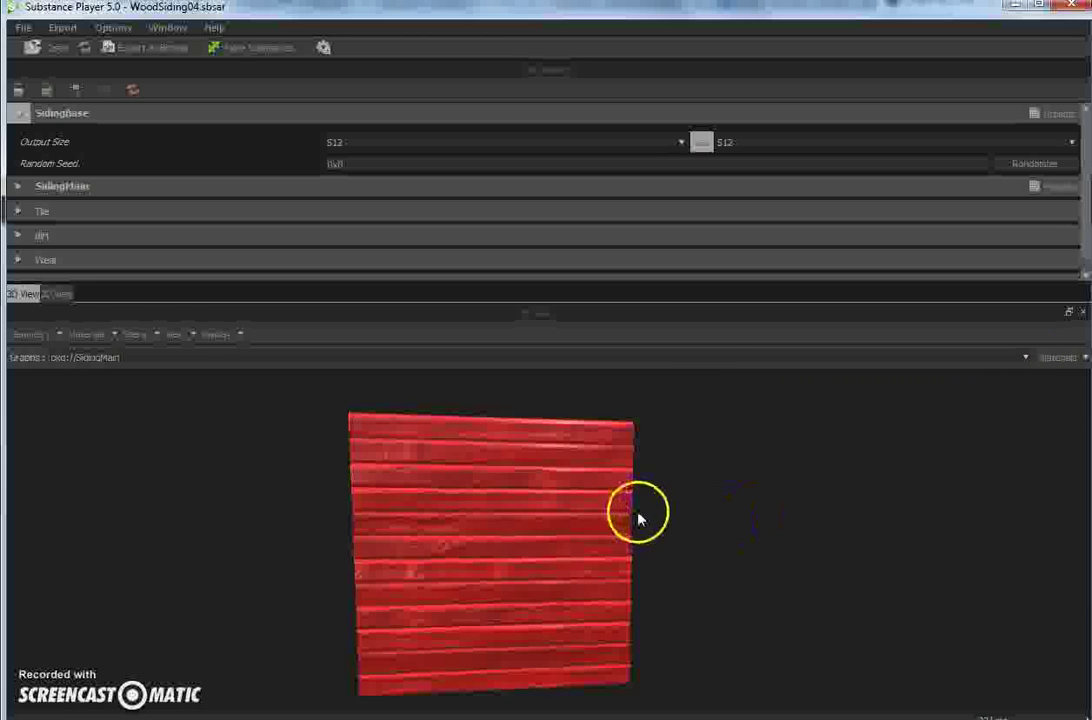
{"action": "mouse_move", "coordinate": [639, 514]}
{"action": "left_mouse_down"}
{"action": "mouse_move", "coordinate": [568, 509]}
{"action": "mouse_move", "coordinate": [583, 526]}
{"action": "mouse_move", "coordinate": [636, 530]}
{"action": "mouse_move", "coordinate": [809, 520]}
{"action": "mouse_move", "coordinate": [637, 526]}
{"action": "mouse_move", "coordinate": [637, 516]}
{"action": "left_mouse_up"}
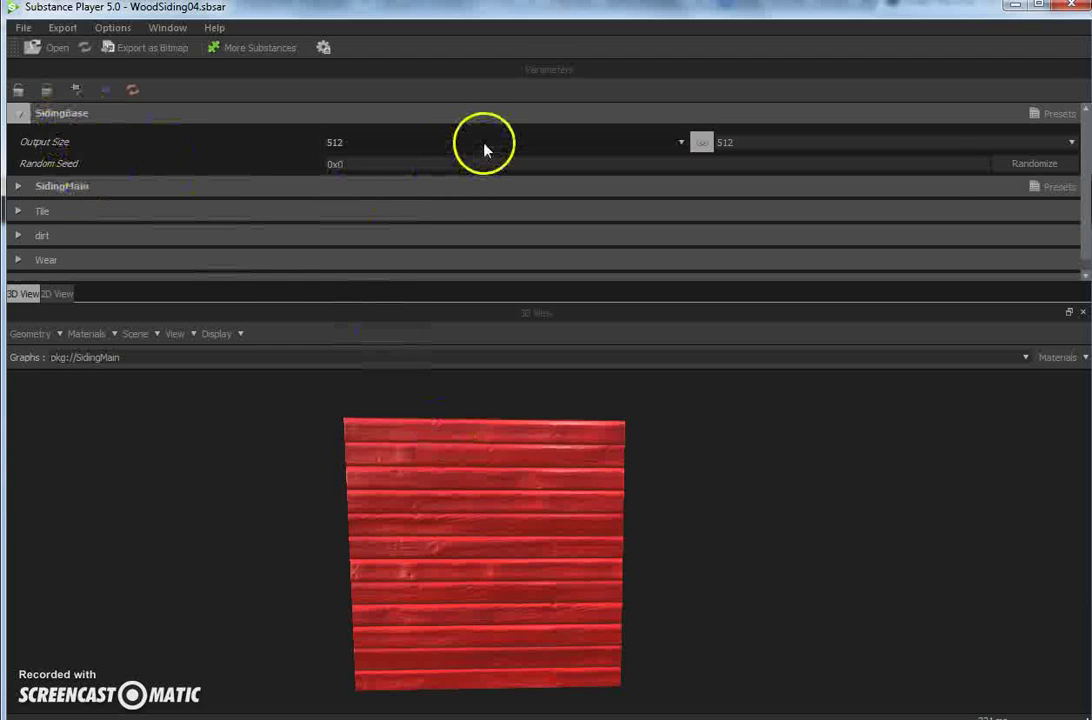
Examine SidingMain's Base Color, Normal, Roughness and Metallic output maps in the 2D view.
{"action": "left_click", "coordinate": [60, 294]}
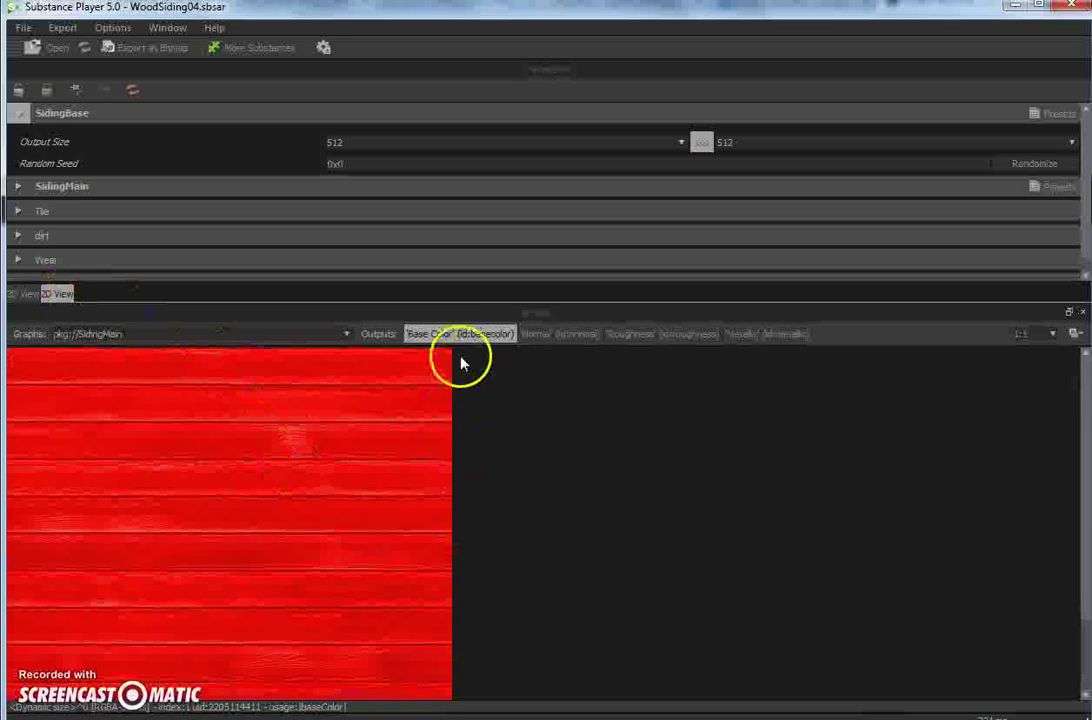
{"action": "left_click", "coordinate": [565, 336]}
{"action": "left_click", "coordinate": [663, 332]}
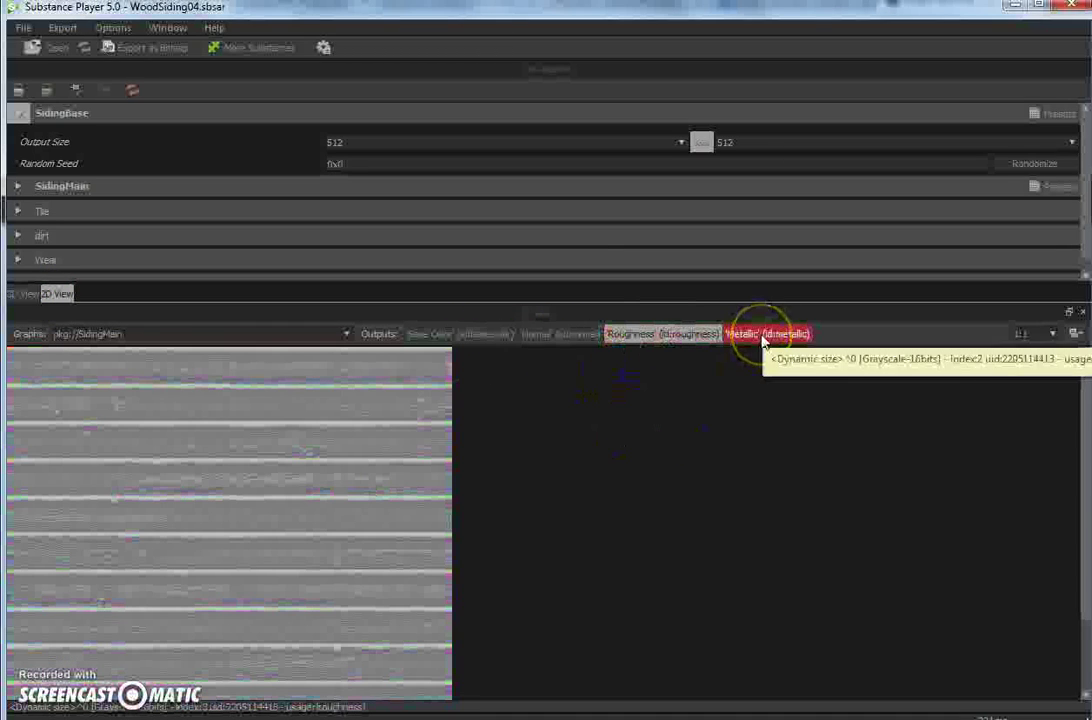
{"action": "left_click", "coordinate": [763, 336]}
{"action": "left_click", "coordinate": [427, 553]}
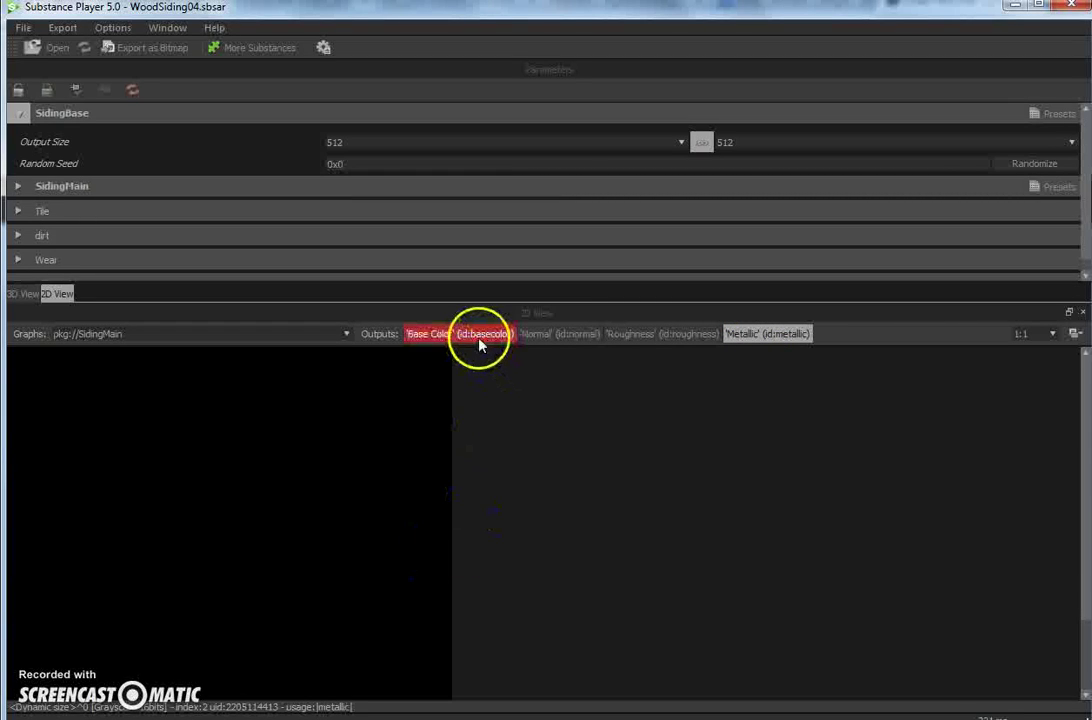
{"action": "left_click", "coordinate": [625, 336]}
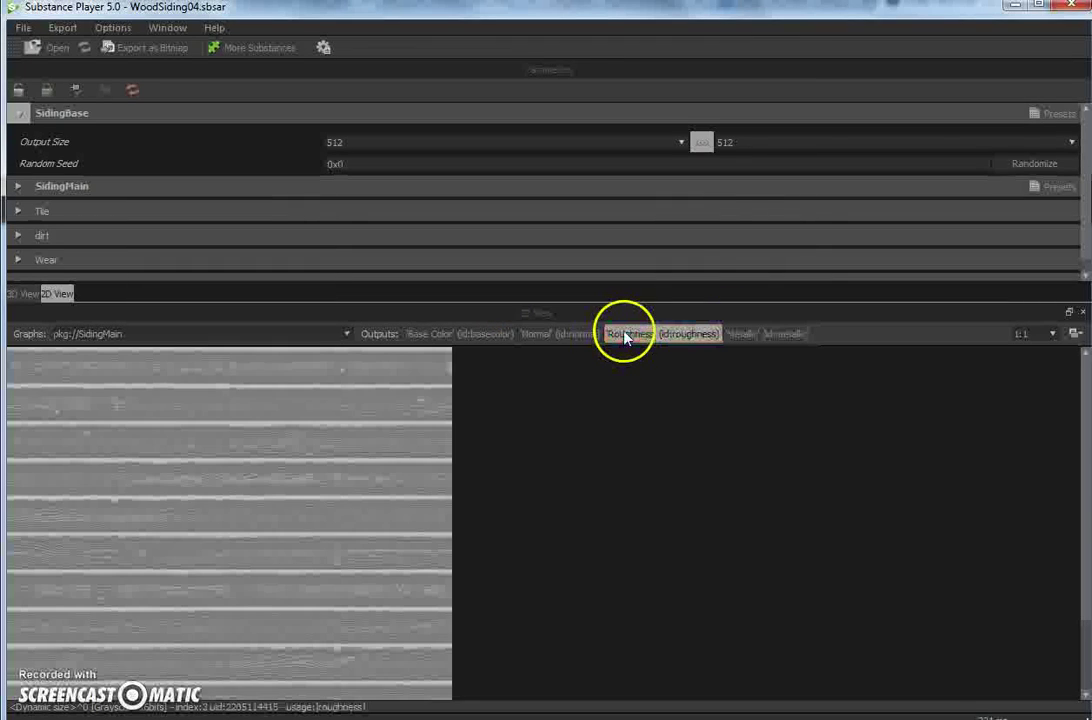
{"action": "left_click", "coordinate": [450, 338]}
Return to the 3D view and examine the siding material on the cube from several angles.
{"action": "left_click", "coordinate": [22, 294]}
{"action": "left_click_drag", "start_coordinate": [446, 507], "coordinate": [507, 519]}
{"action": "mouse_move", "coordinate": [584, 539]}
{"action": "left_mouse_down"}
{"action": "mouse_move", "coordinate": [553, 585]}
{"action": "mouse_move", "coordinate": [488, 495]}
{"action": "mouse_move", "coordinate": [497, 473]}
{"action": "mouse_move", "coordinate": [514, 566]}
{"action": "mouse_move", "coordinate": [563, 639]}
{"action": "mouse_move", "coordinate": [622, 626]}
{"action": "mouse_move", "coordinate": [507, 605]}
{"action": "mouse_move", "coordinate": [534, 566]}
{"action": "mouse_move", "coordinate": [646, 544]}
{"action": "mouse_move", "coordinate": [692, 464]}
{"action": "mouse_move", "coordinate": [603, 438]}
{"action": "mouse_move", "coordinate": [548, 554]}
{"action": "mouse_move", "coordinate": [563, 622]}
{"action": "mouse_move", "coordinate": [683, 600]}
{"action": "mouse_move", "coordinate": [686, 524]}
{"action": "mouse_move", "coordinate": [634, 607]}
{"action": "mouse_move", "coordinate": [529, 566]}
{"action": "mouse_move", "coordinate": [527, 475]}
{"action": "mouse_move", "coordinate": [522, 592]}
{"action": "mouse_move", "coordinate": [629, 650]}
{"action": "left_mouse_up"}
{"action": "left_click_drag", "start_coordinate": [674, 582], "coordinate": [632, 543]}
{"action": "left_click_drag", "start_coordinate": [762, 510], "coordinate": [726, 522]}
Set the SidingBase output size to 1024 and collapse its parameters.
{"action": "left_click", "coordinate": [478, 150]}
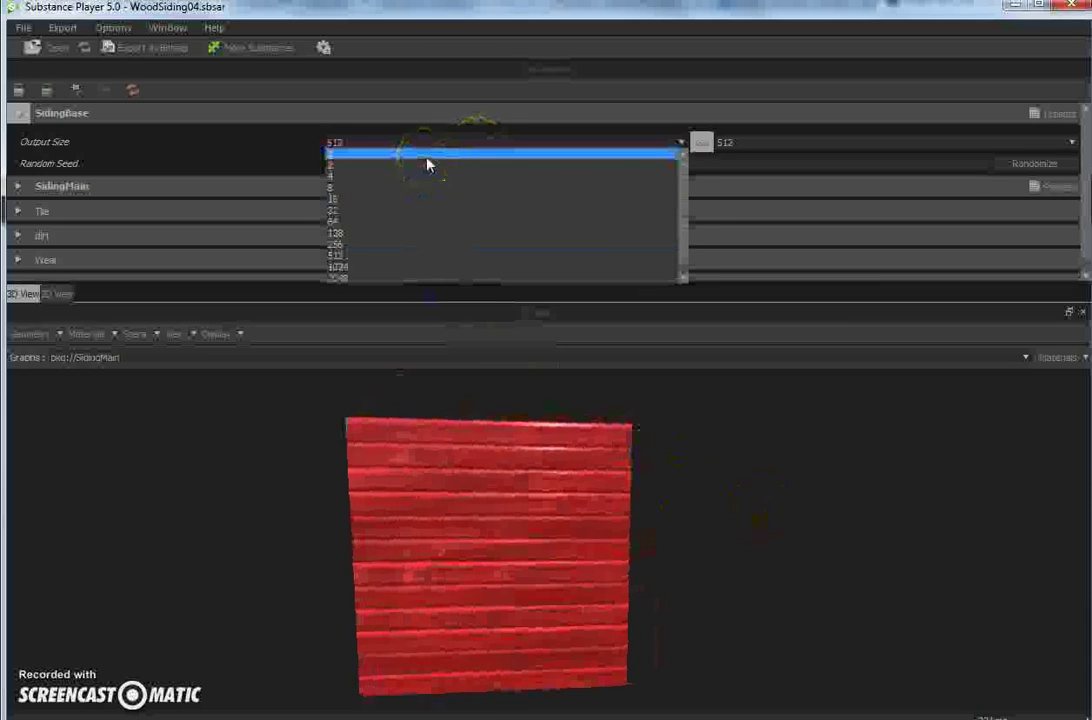
{"action": "left_click", "coordinate": [440, 279]}
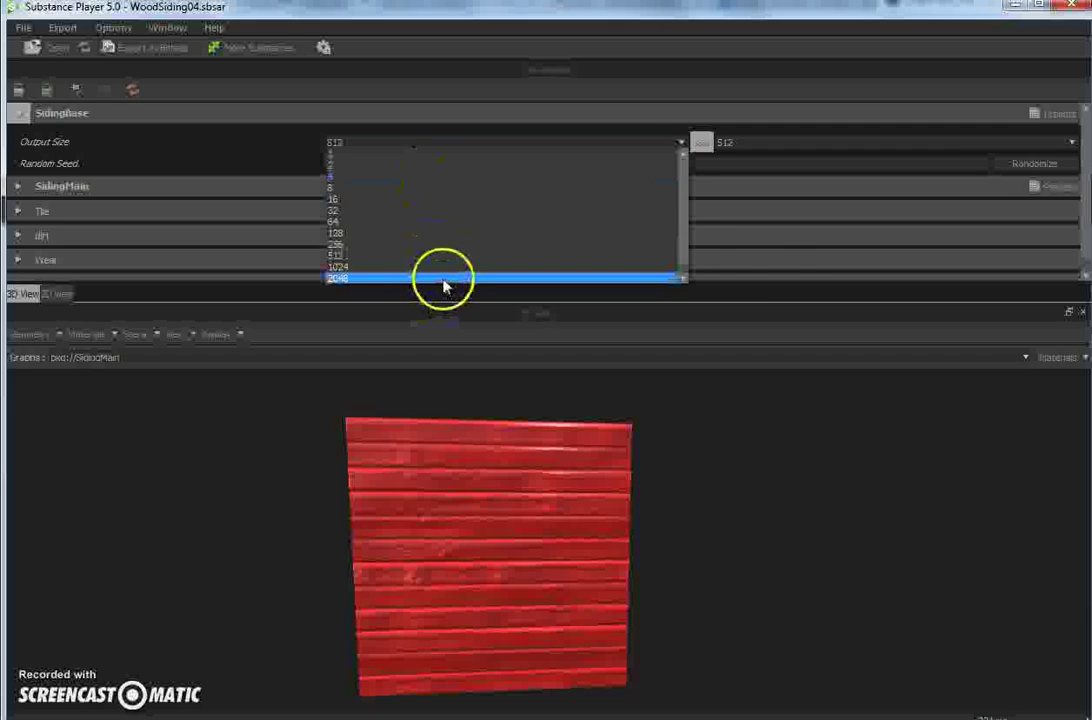
{"action": "left_click", "coordinate": [681, 278]}
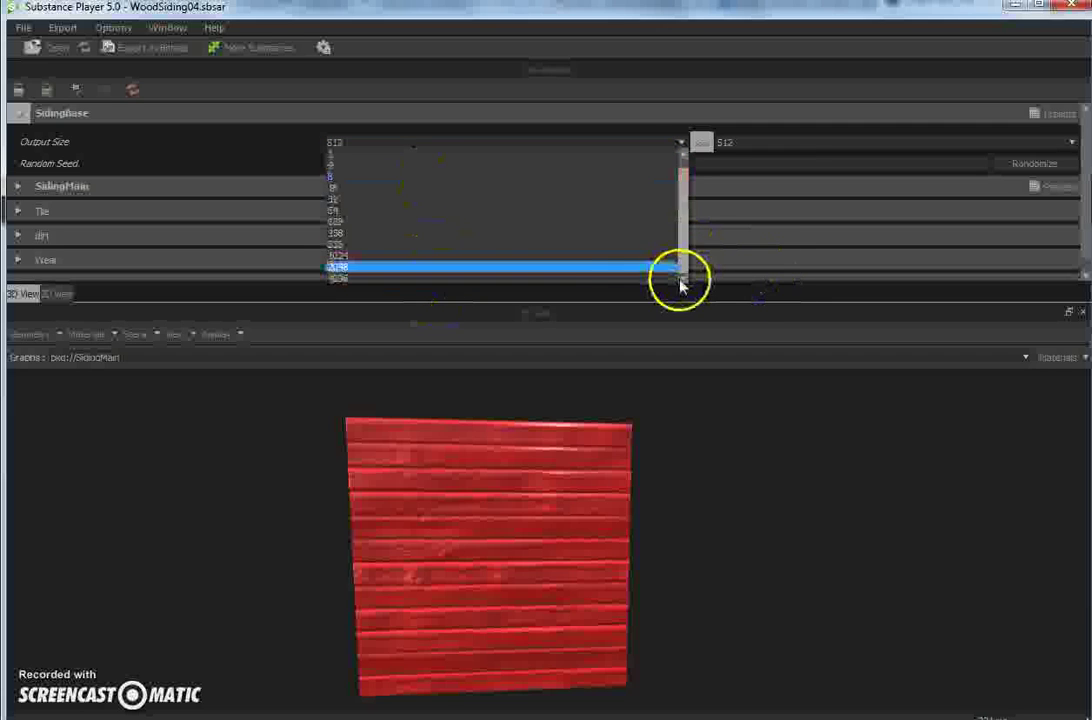
{"action": "left_click", "coordinate": [478, 256]}
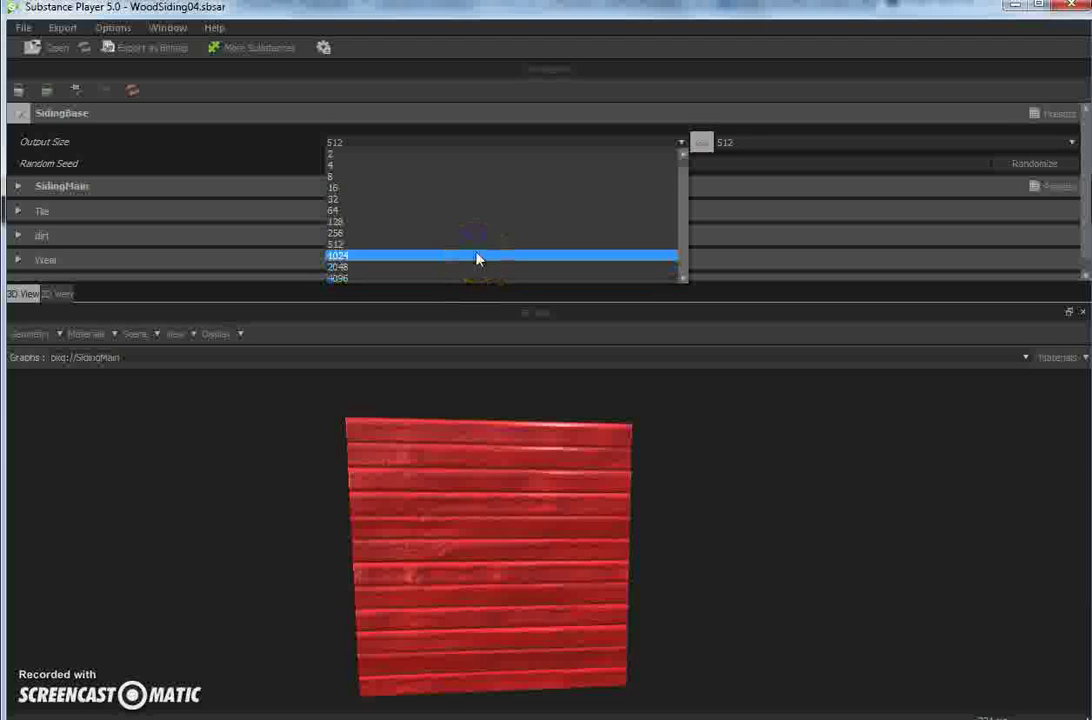
{"action": "left_click", "coordinate": [25, 113]}
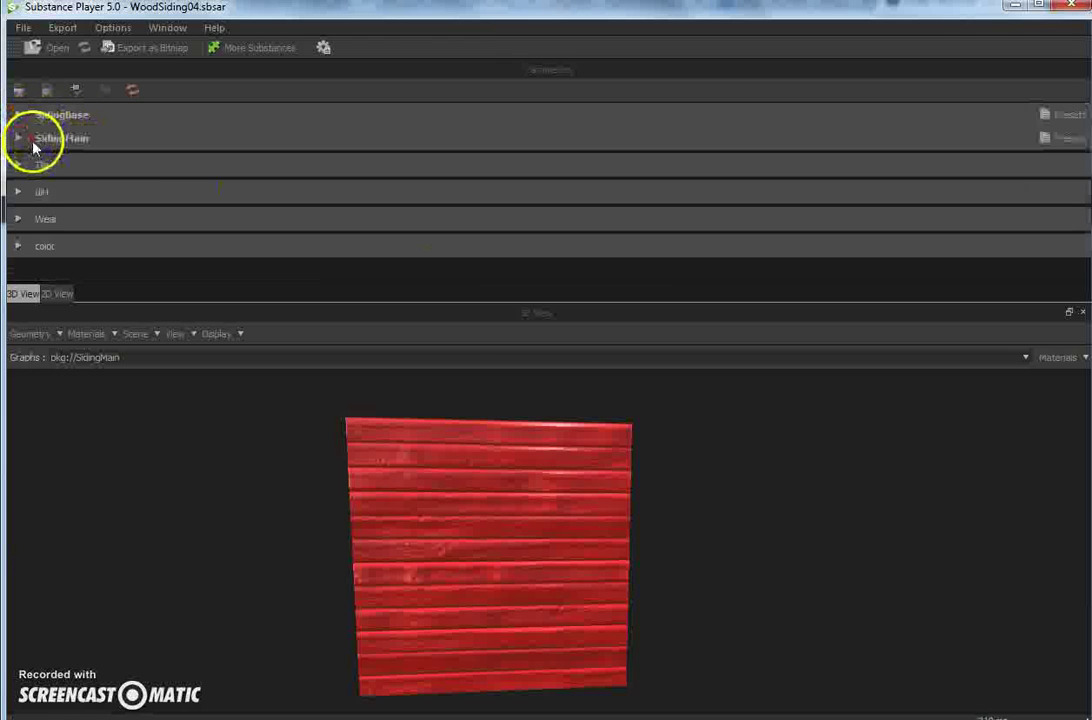
Set the SidingMain output size to 1024 and collapse its parameters.
{"action": "left_click", "coordinate": [22, 138]}
{"action": "left_click", "coordinate": [648, 166]}
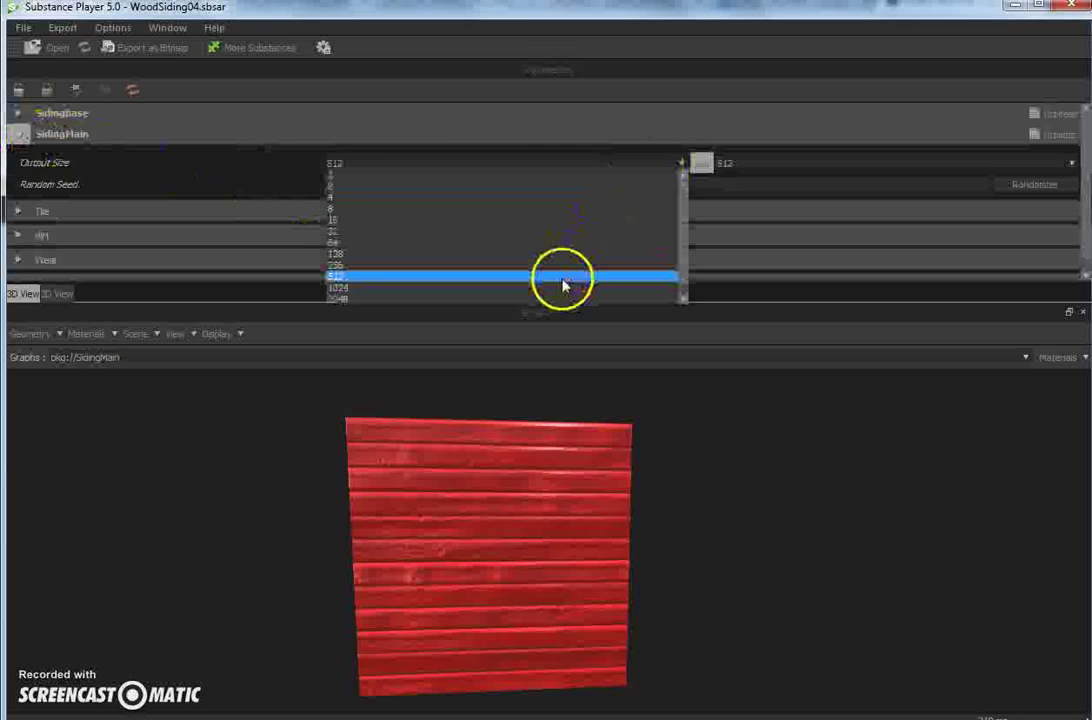
{"action": "left_click", "coordinate": [561, 288]}
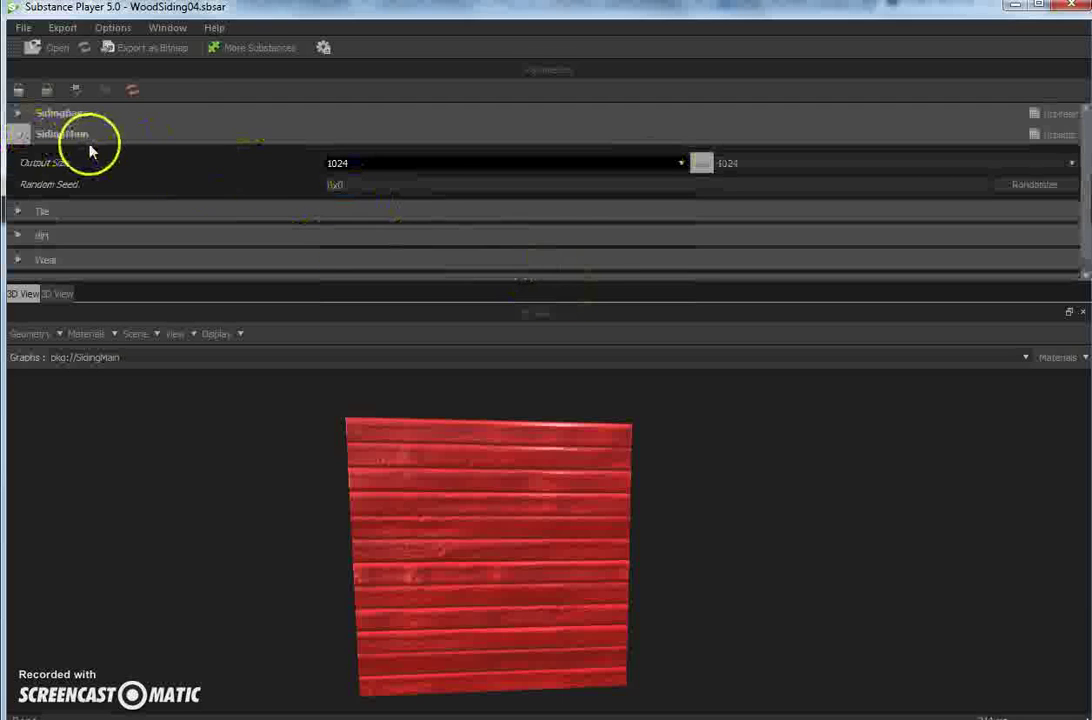
{"action": "left_click", "coordinate": [20, 135]}
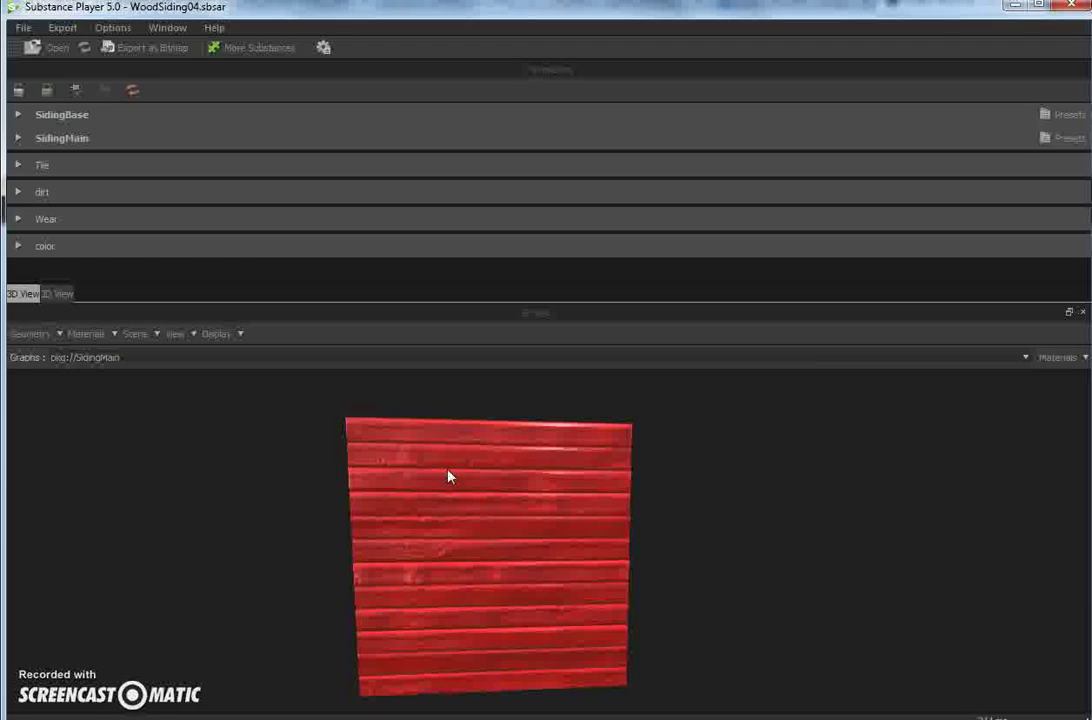
Set the siding's Color Change to a dark blue of about 0.138, 0.094, 0.627 and collapse the color group.
{"action": "left_click", "coordinate": [16, 248]}
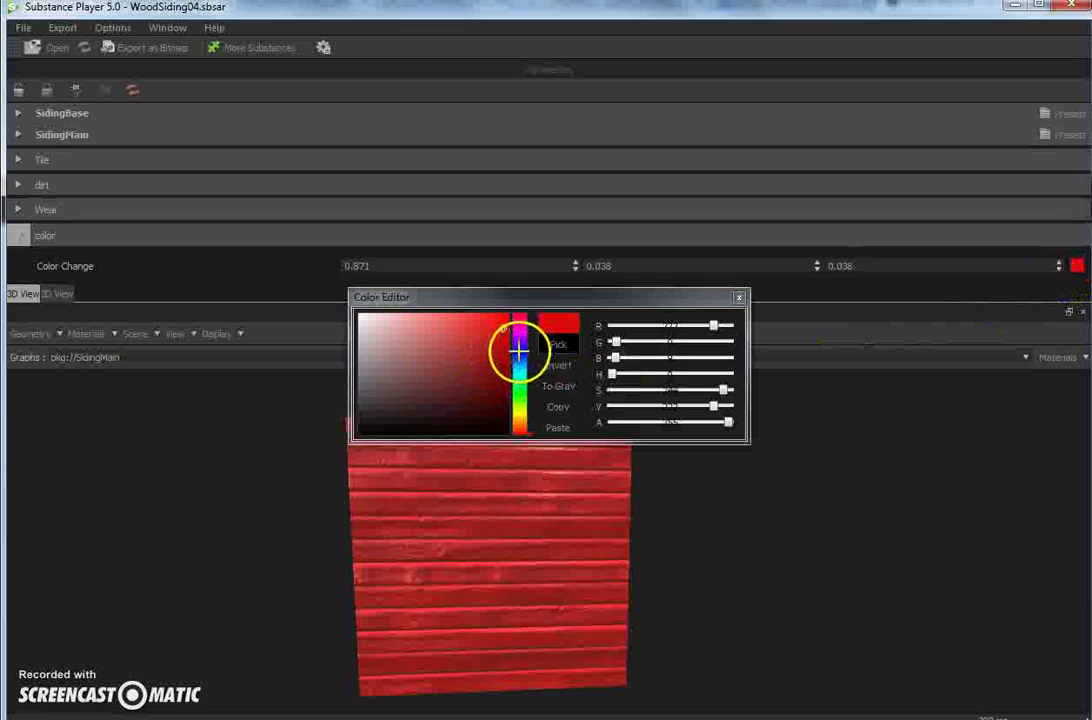
{"action": "left_click", "coordinate": [517, 349]}
{"action": "left_click", "coordinate": [487, 357]}
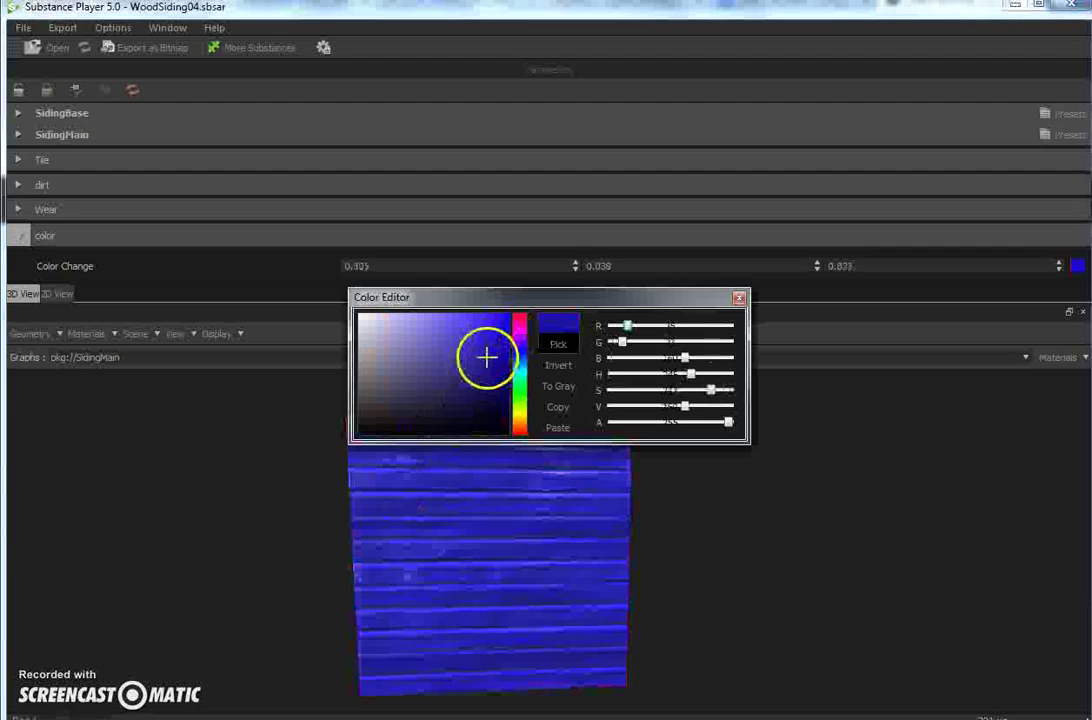
{"action": "left_click", "coordinate": [739, 299]}
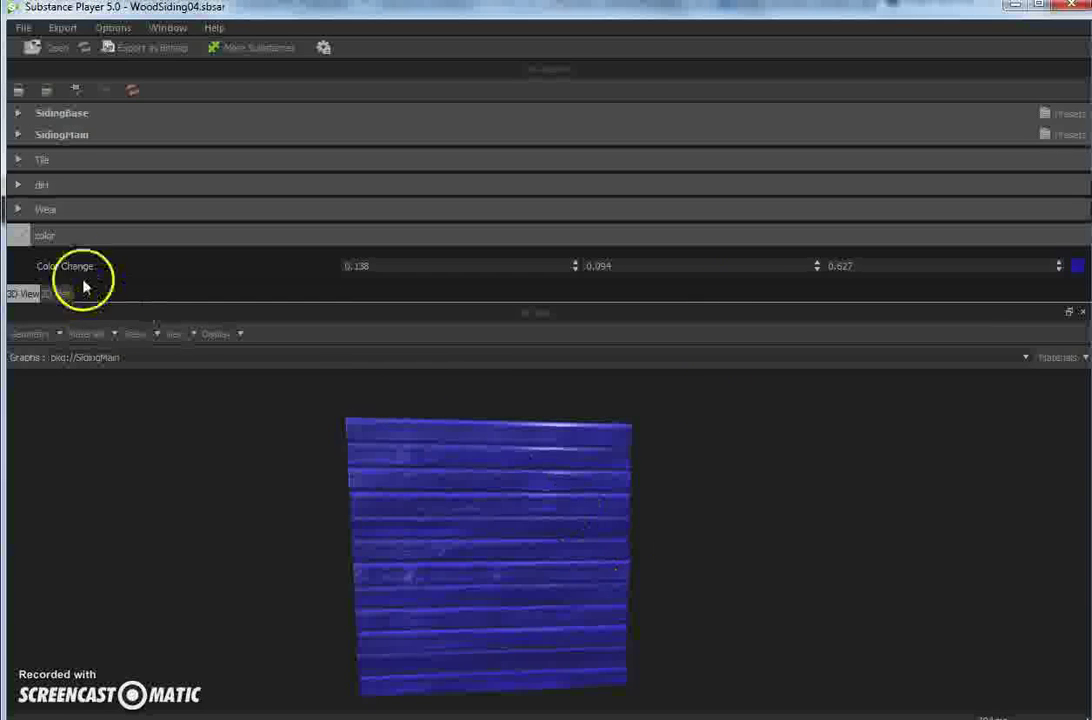
{"action": "left_click", "coordinate": [24, 236]}
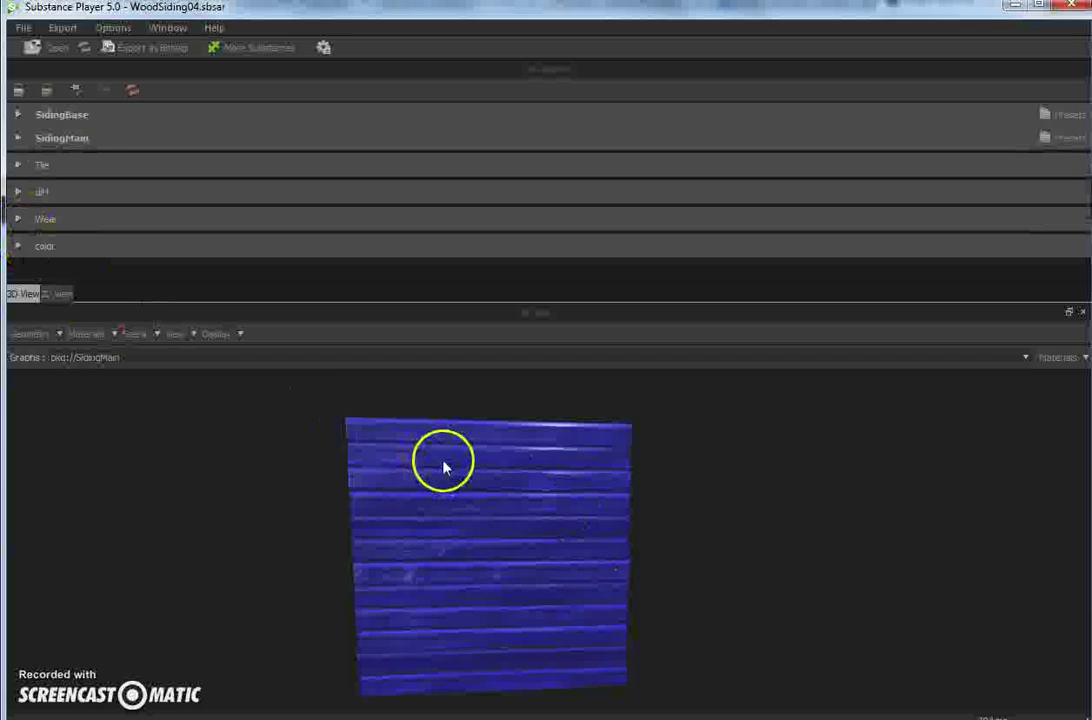
Raise the Wear level to about 0.653, check the worn siding on the cube, and collapse the Wear group.
{"action": "left_click_drag", "start_coordinate": [455, 470], "coordinate": [480, 459]}
{"action": "left_click", "coordinate": [20, 217]}
{"action": "left_click_drag", "start_coordinate": [369, 250], "coordinate": [788, 272]}
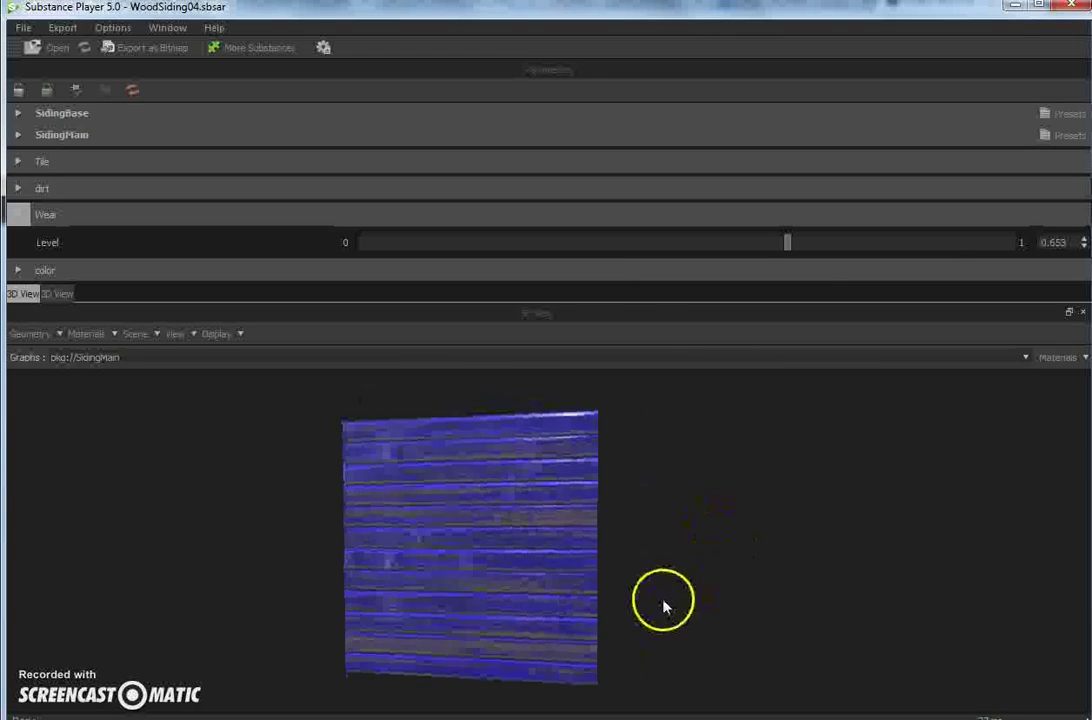
{"action": "left_click_drag", "start_coordinate": [664, 606], "coordinate": [528, 579]}
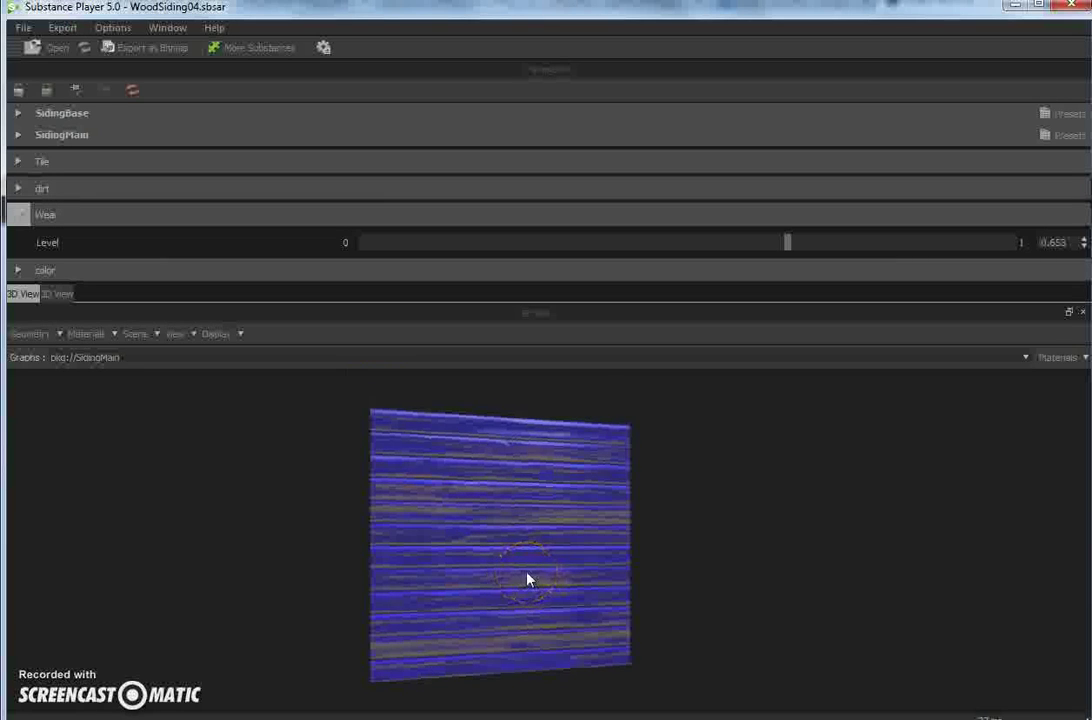
{"action": "left_click", "coordinate": [24, 213]}
Set the Dirt Level to about 0.237, raise the Dirt Height slightly, and collapse the dirt group.
{"action": "left_click", "coordinate": [20, 189]}
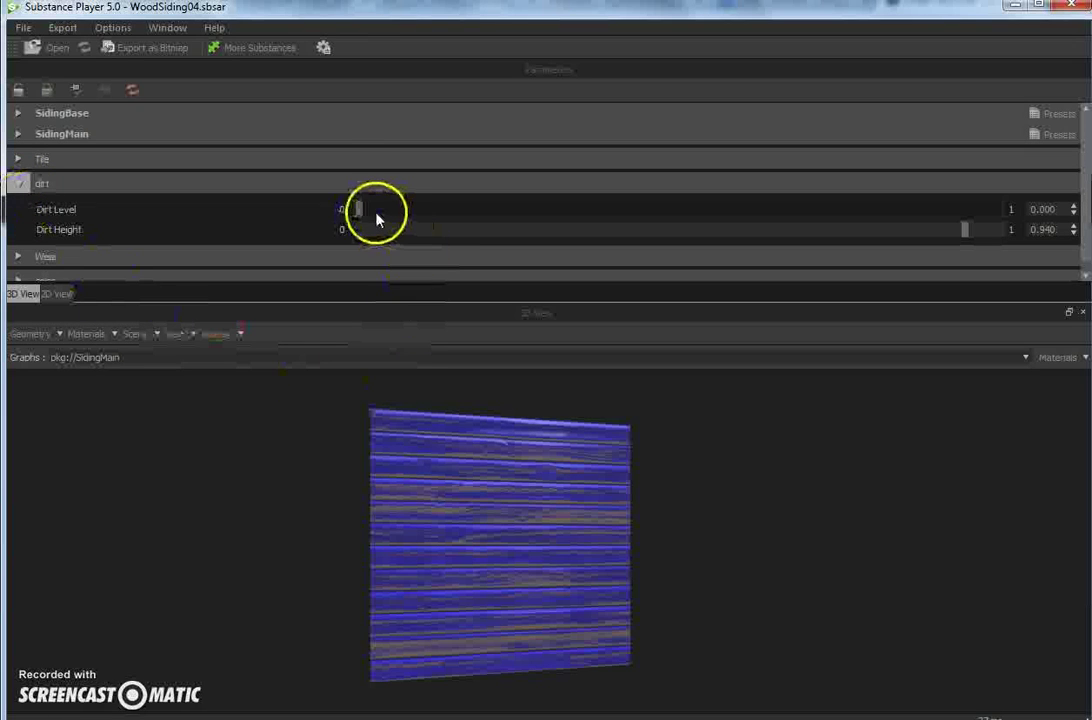
{"action": "left_click_drag", "start_coordinate": [362, 217], "coordinate": [372, 219]}
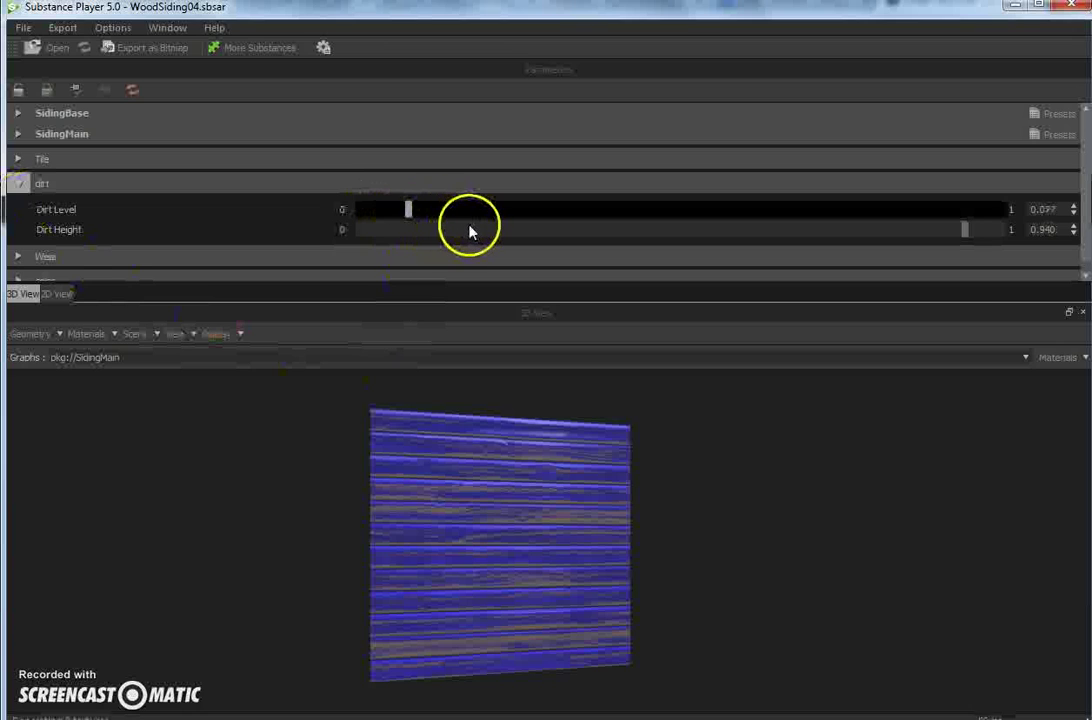
{"action": "left_click_drag", "start_coordinate": [469, 231], "coordinate": [517, 239]}
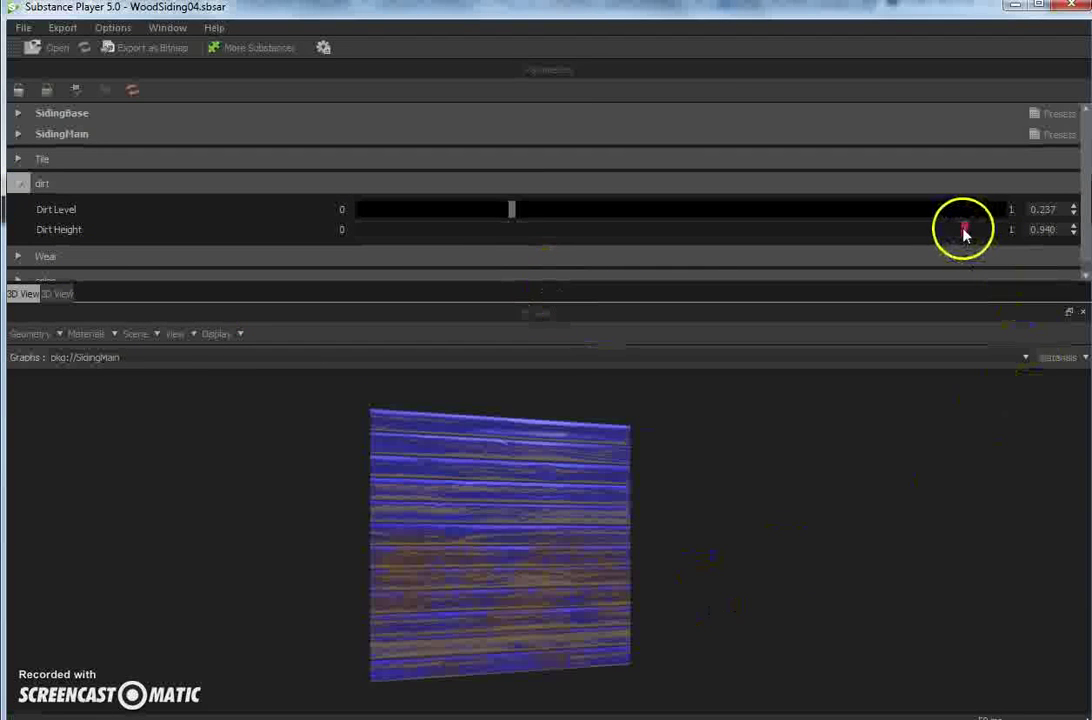
{"action": "left_click_drag", "start_coordinate": [965, 228], "coordinate": [991, 232]}
{"action": "left_click", "coordinate": [22, 184]}
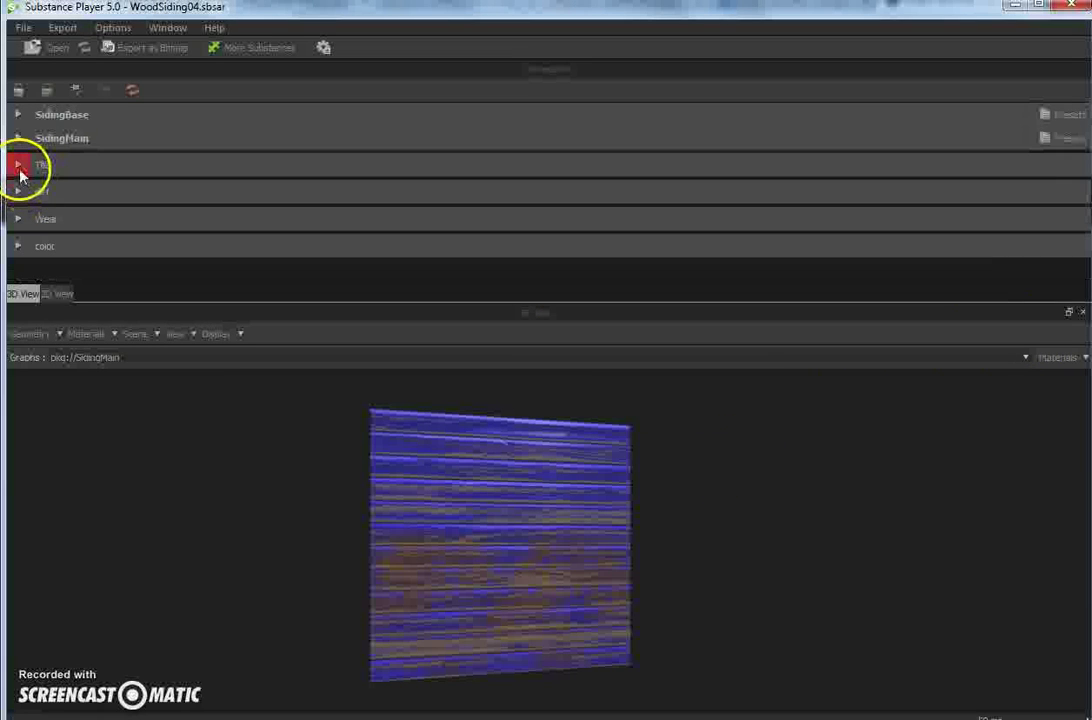
View the Tile group's Transformation and Offset parameters, leaving all parameter groups collapsed.
{"action": "left_click", "coordinate": [22, 164]}
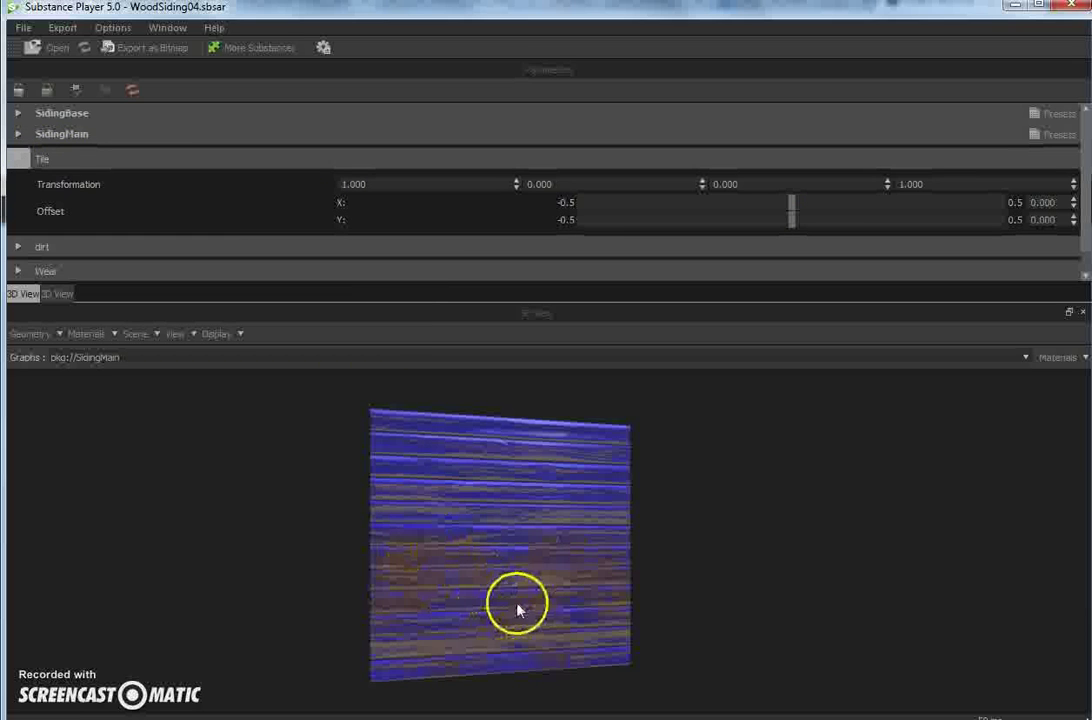
{"action": "left_click", "coordinate": [24, 165]}
{"action": "left_click", "coordinate": [28, 250]}
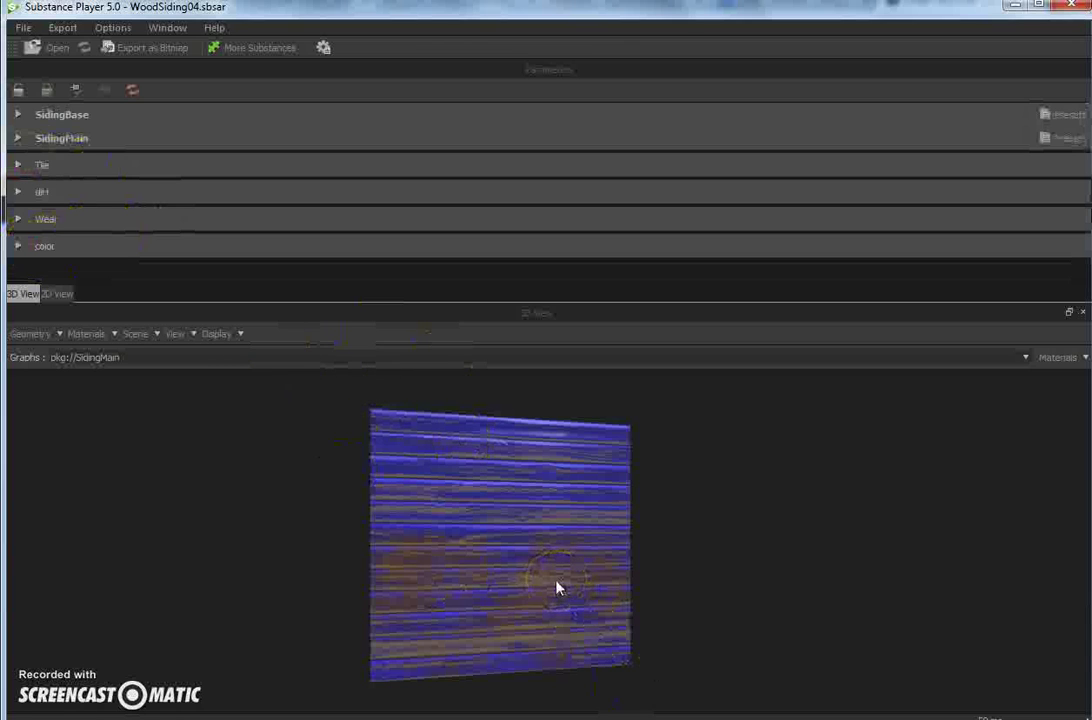
Fit the SidingMain texture in the 2D View and inspect its Normal and Roughness outputs before returning to Base Color.
{"action": "left_click", "coordinate": [62, 293]}
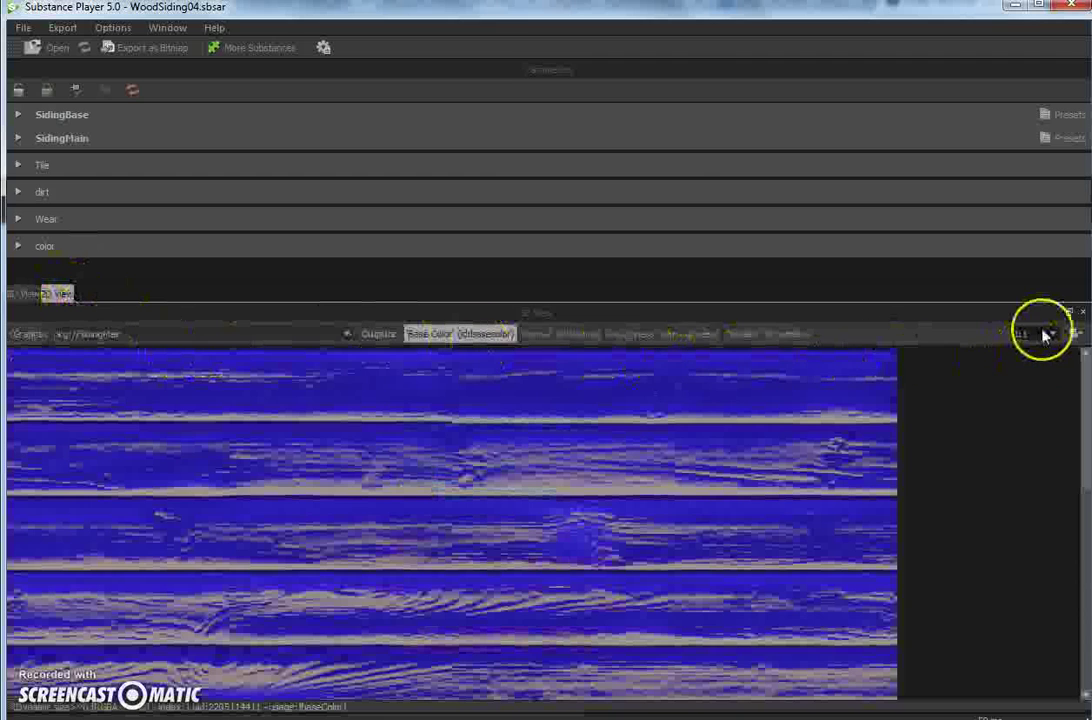
{"action": "left_click", "coordinate": [1045, 336]}
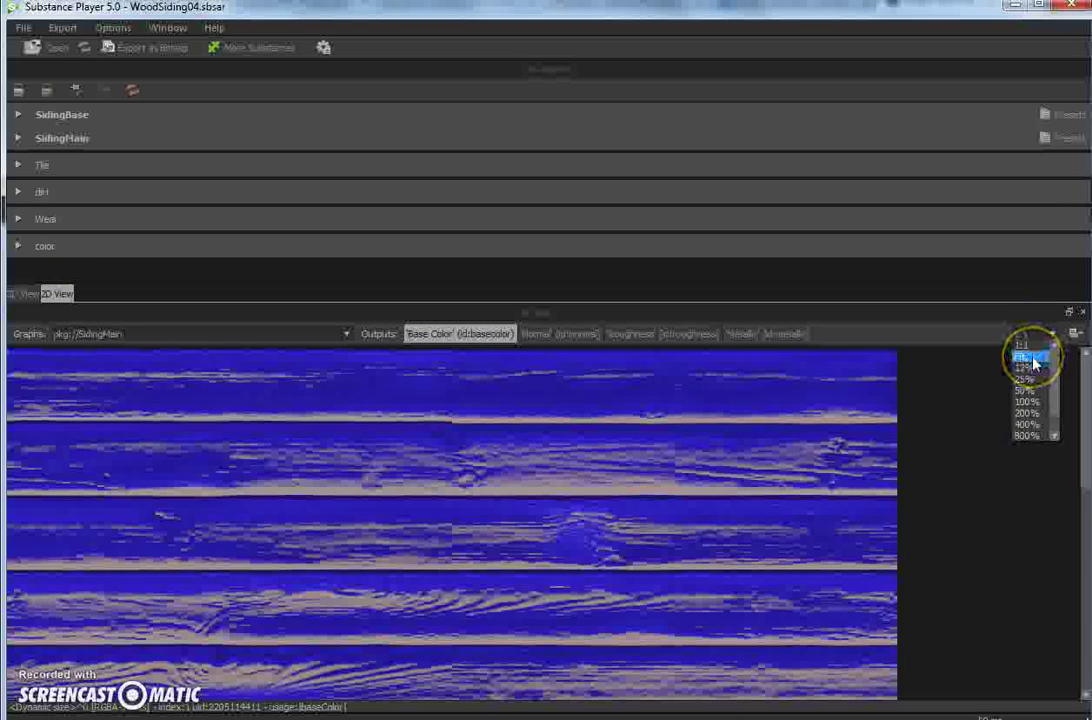
{"action": "left_click", "coordinate": [1032, 360]}
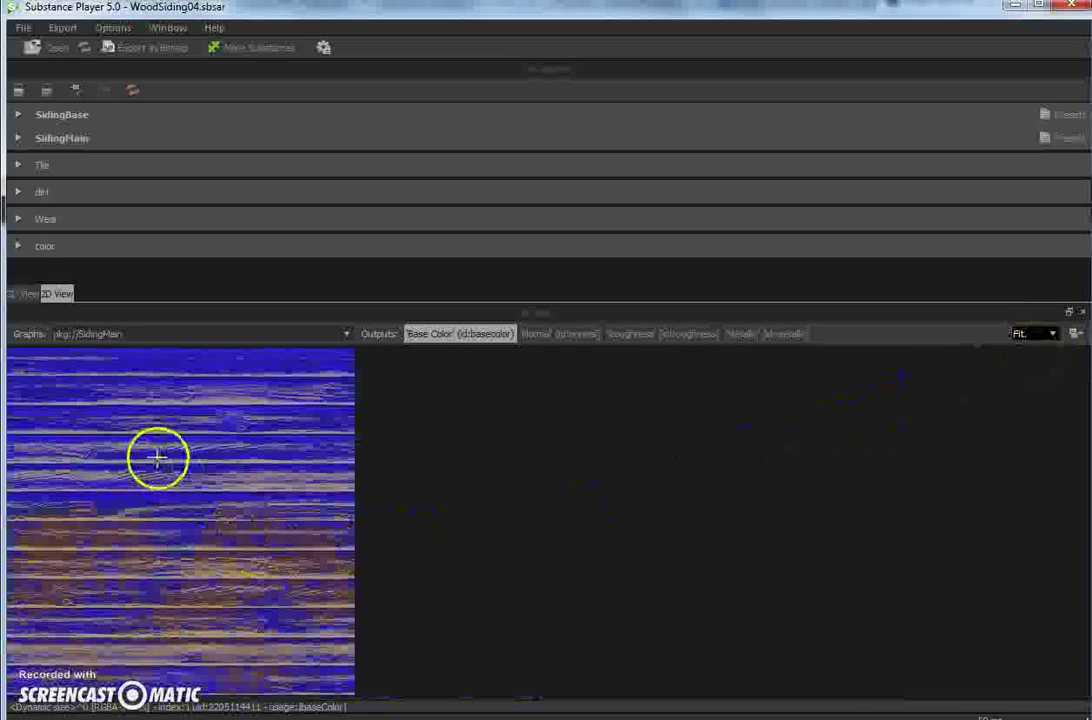
{"action": "left_click", "coordinate": [552, 331]}
{"action": "left_click", "coordinate": [629, 335]}
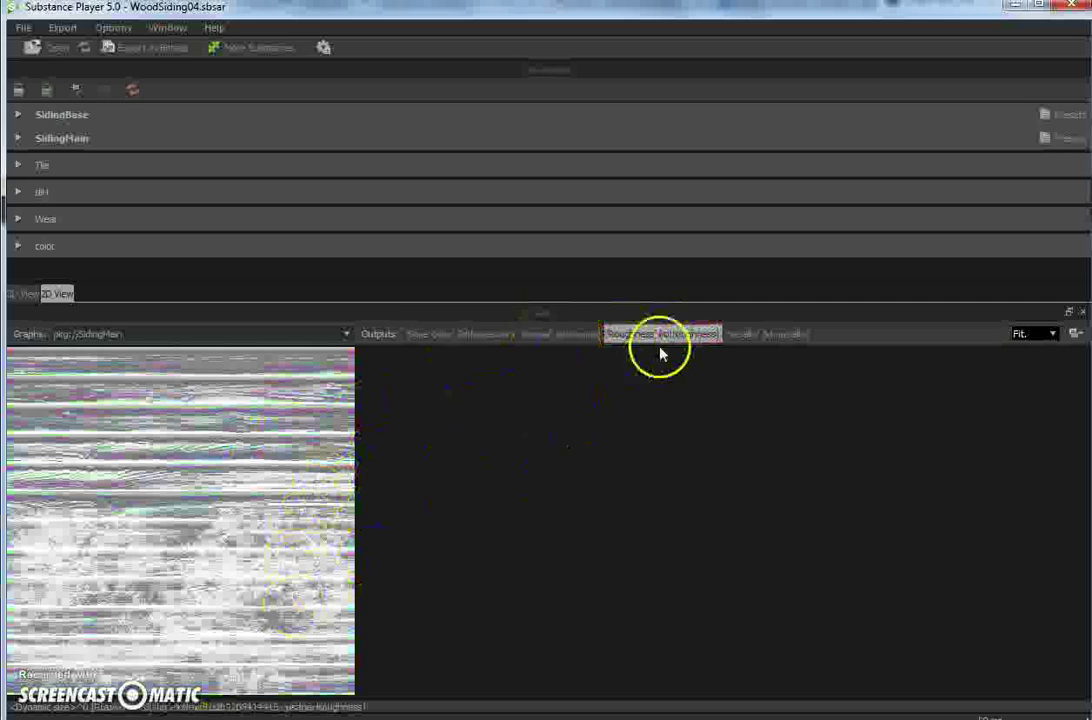
{"action": "left_click", "coordinate": [441, 337]}
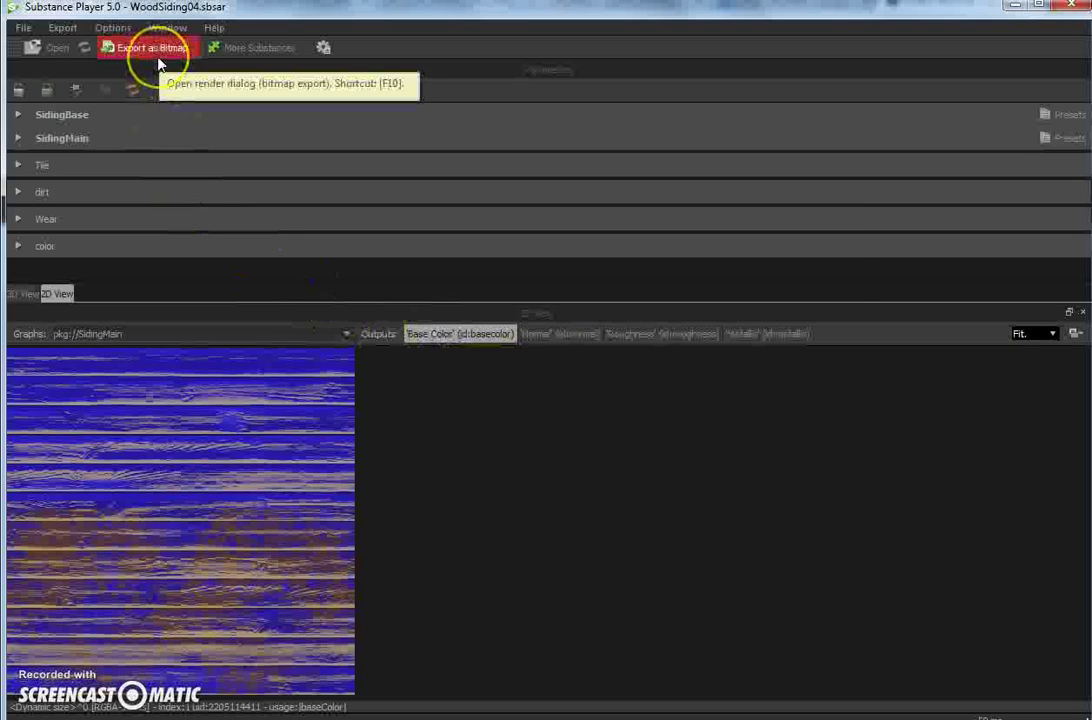
Start a bitmap export with the WoodSiding04 folder as the output directory and png as the format.
{"action": "left_click", "coordinate": [156, 50]}
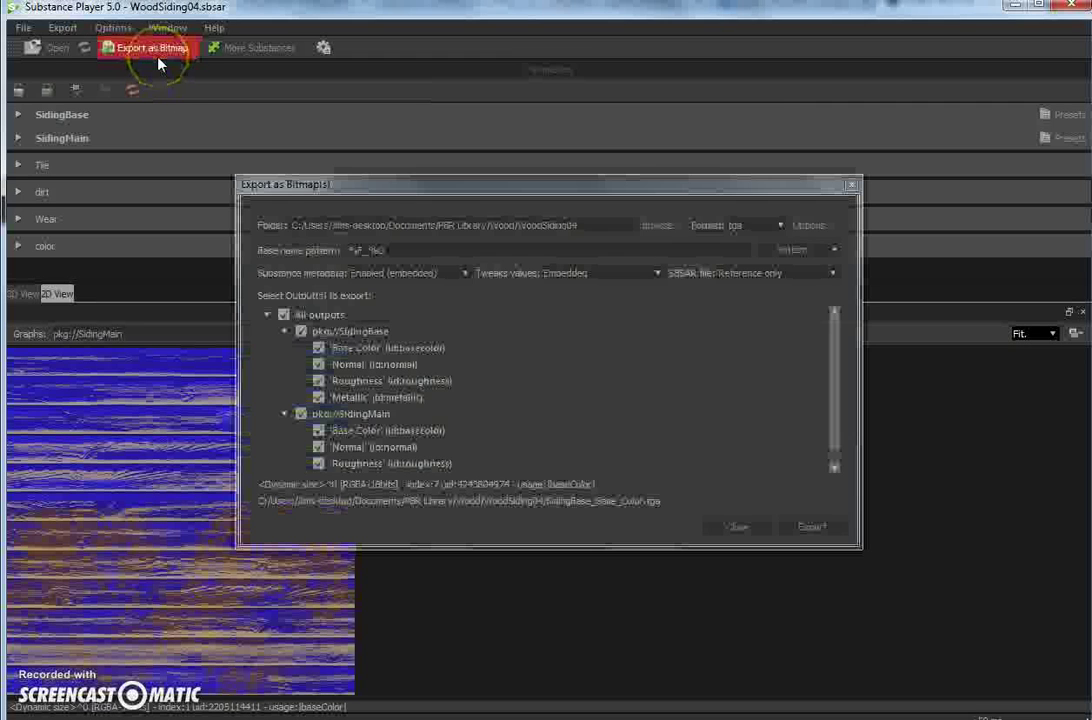
{"action": "left_click", "coordinate": [654, 227]}
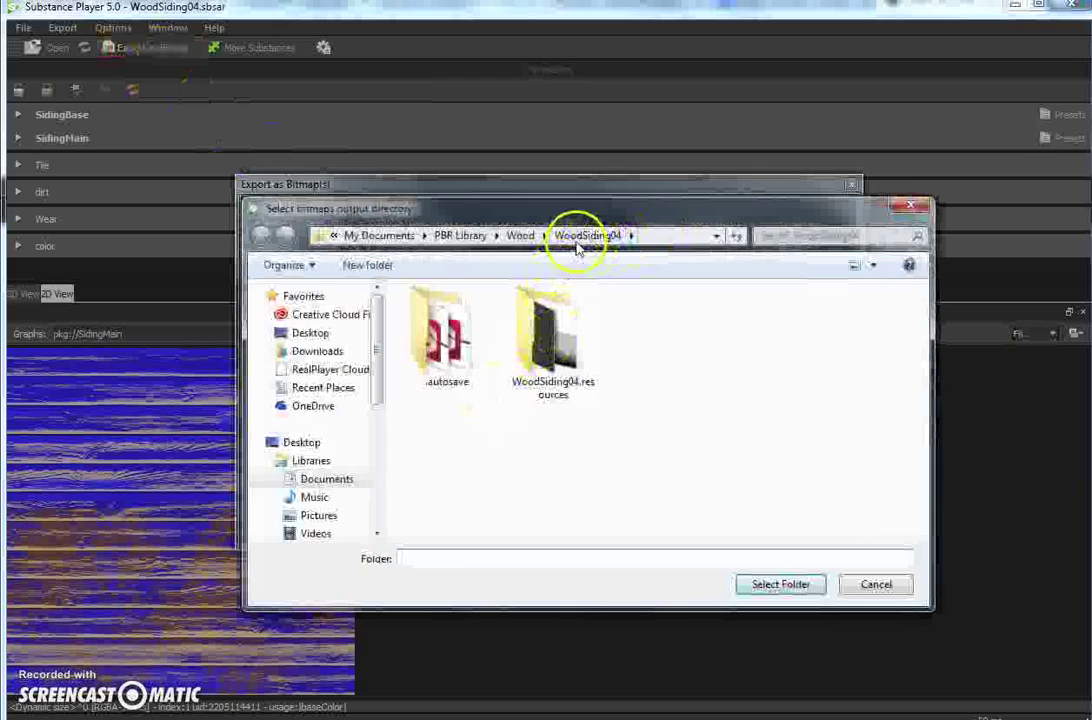
{"action": "left_click", "coordinate": [768, 588]}
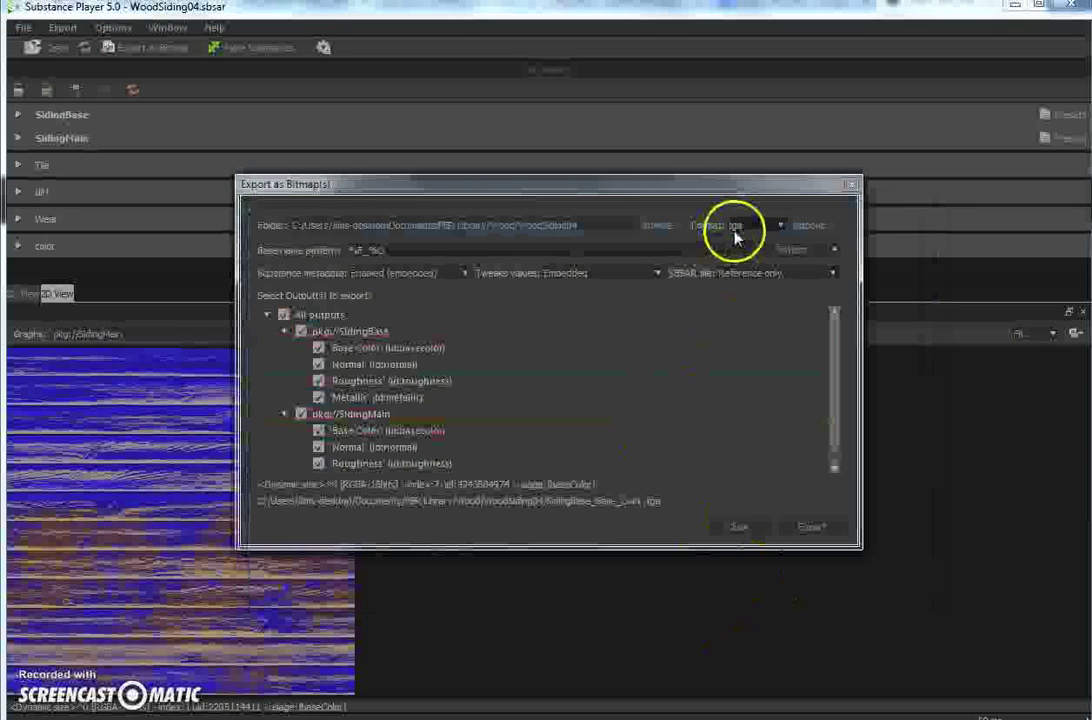
{"action": "left_click", "coordinate": [768, 229]}
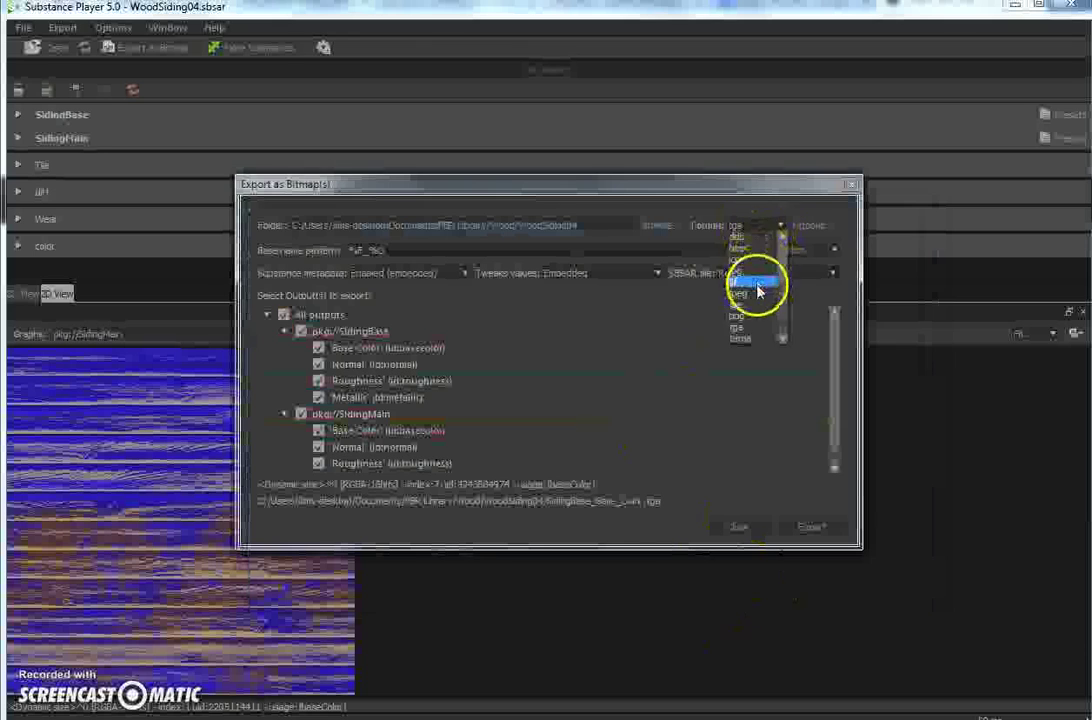
{"action": "left_click", "coordinate": [755, 318]}
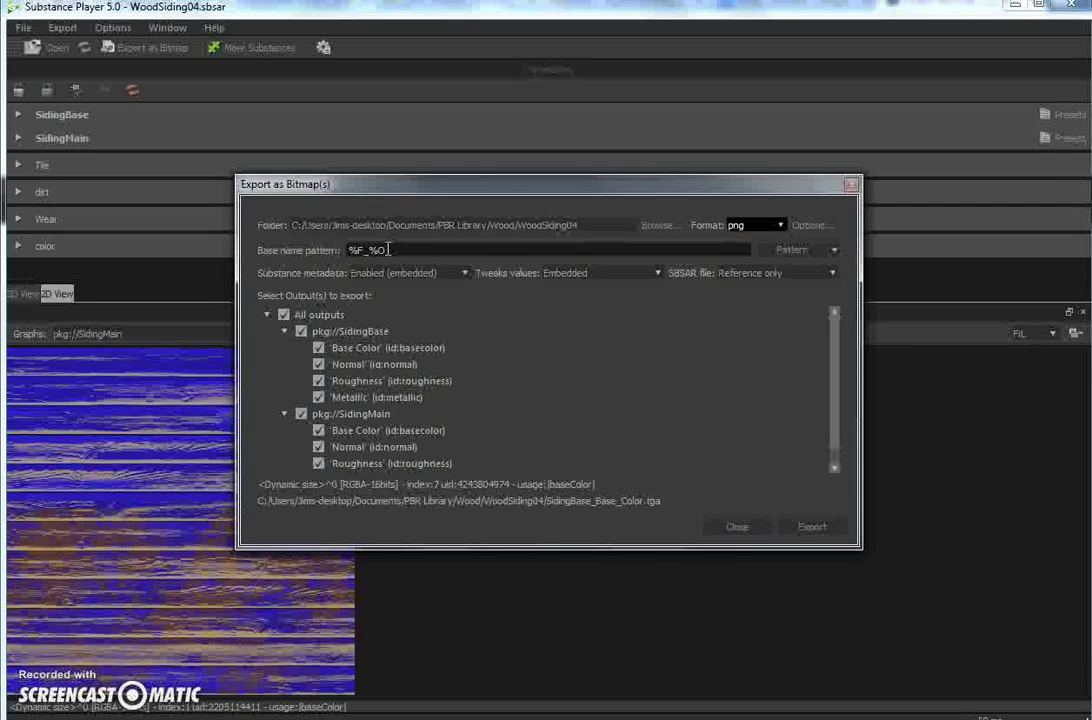
Change the export's base name pattern to woodsiding05_%O.
{"action": "left_click", "coordinate": [355, 250]}
{"action": "left_click_drag", "start_coordinate": [358, 250], "coordinate": [347, 250]}
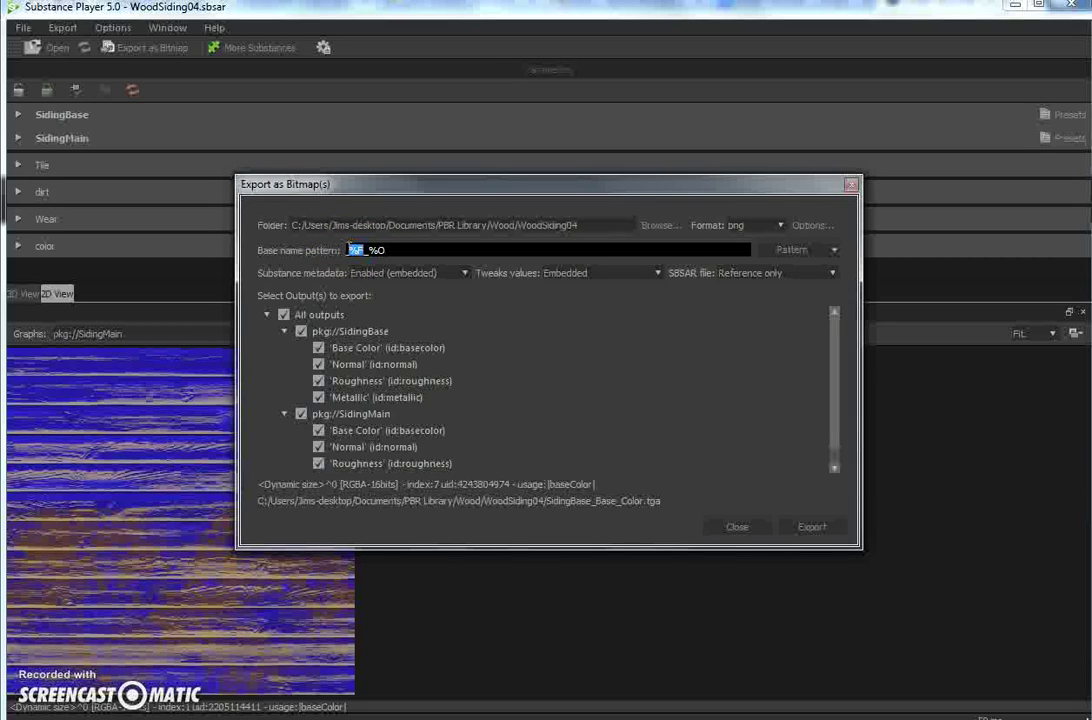
{"action": "type", "text": "wood"}
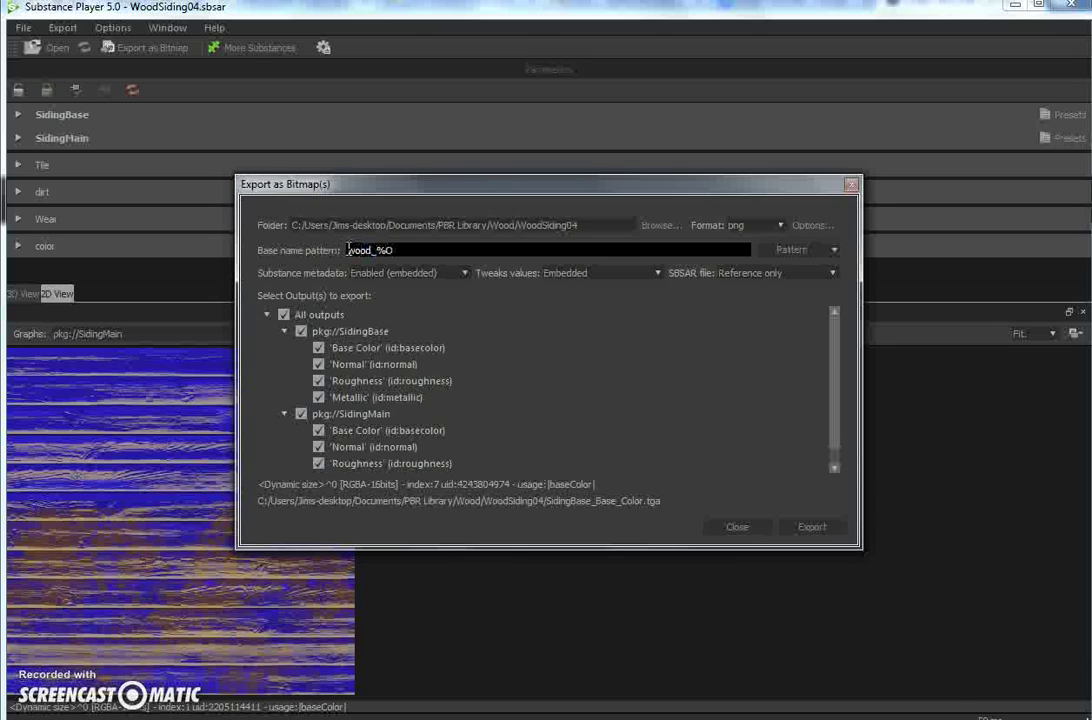
{"action": "type", "text": "siding04"}
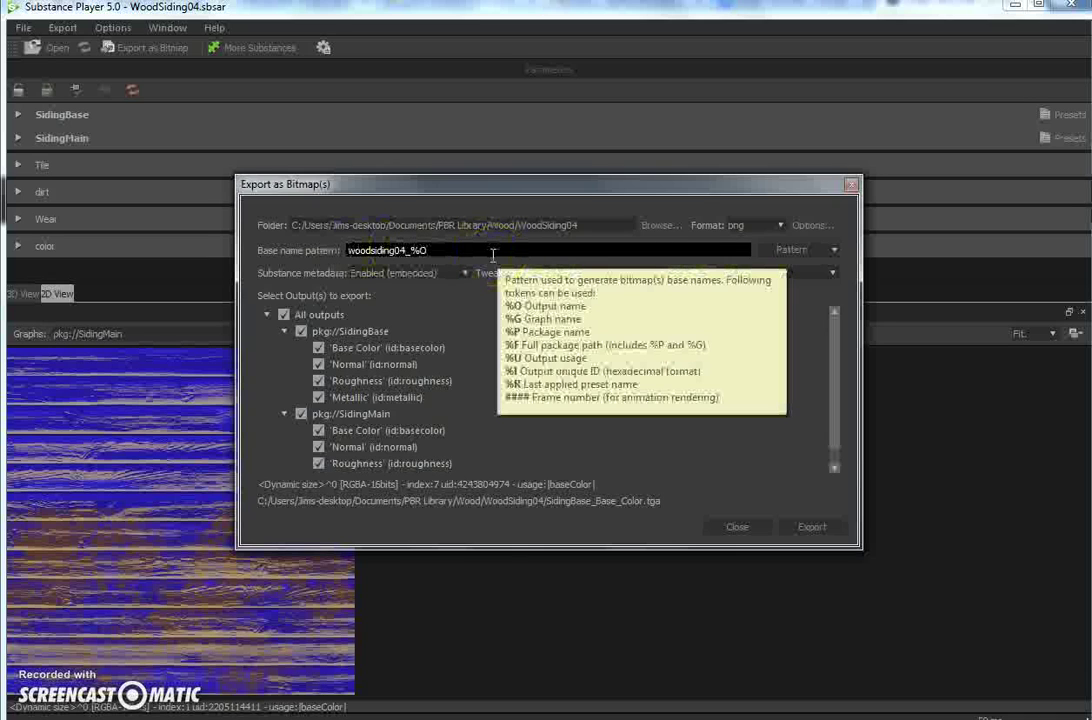
{"action": "key", "text": "BackSpace"}
{"action": "type", "text": "5"}
Review the selected SidingBase and SidingMain outputs, try to export them all as bitmaps, and close the export dialog.
{"action": "left_click", "coordinate": [440, 349]}
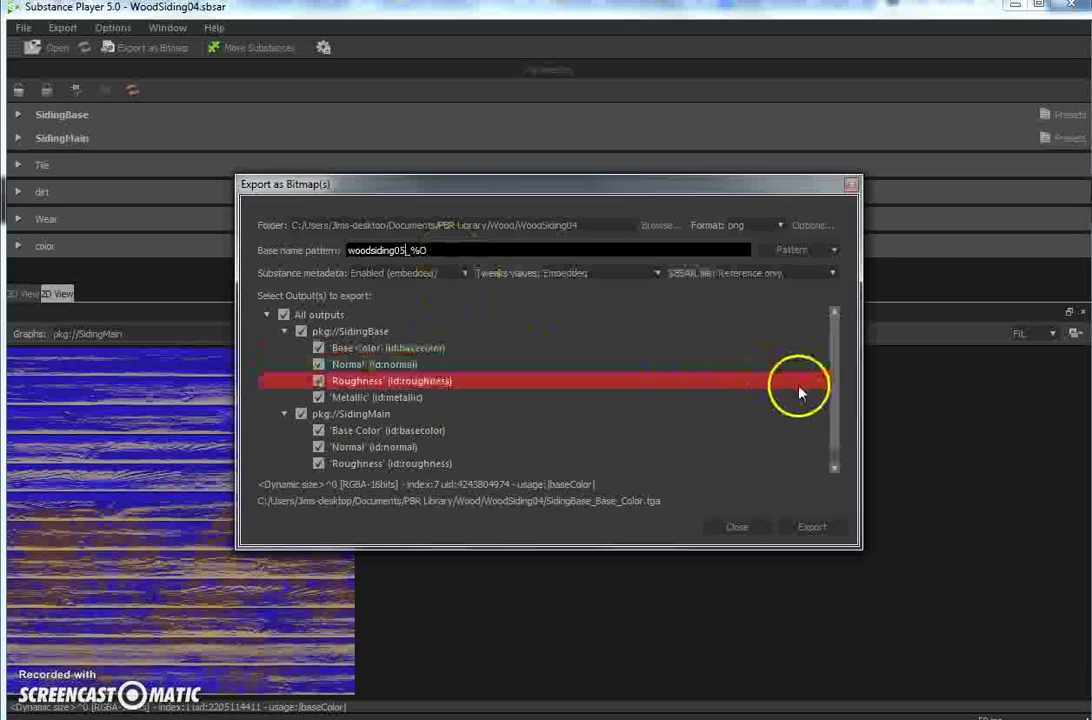
{"action": "left_click_drag", "start_coordinate": [836, 370], "coordinate": [835, 415]}
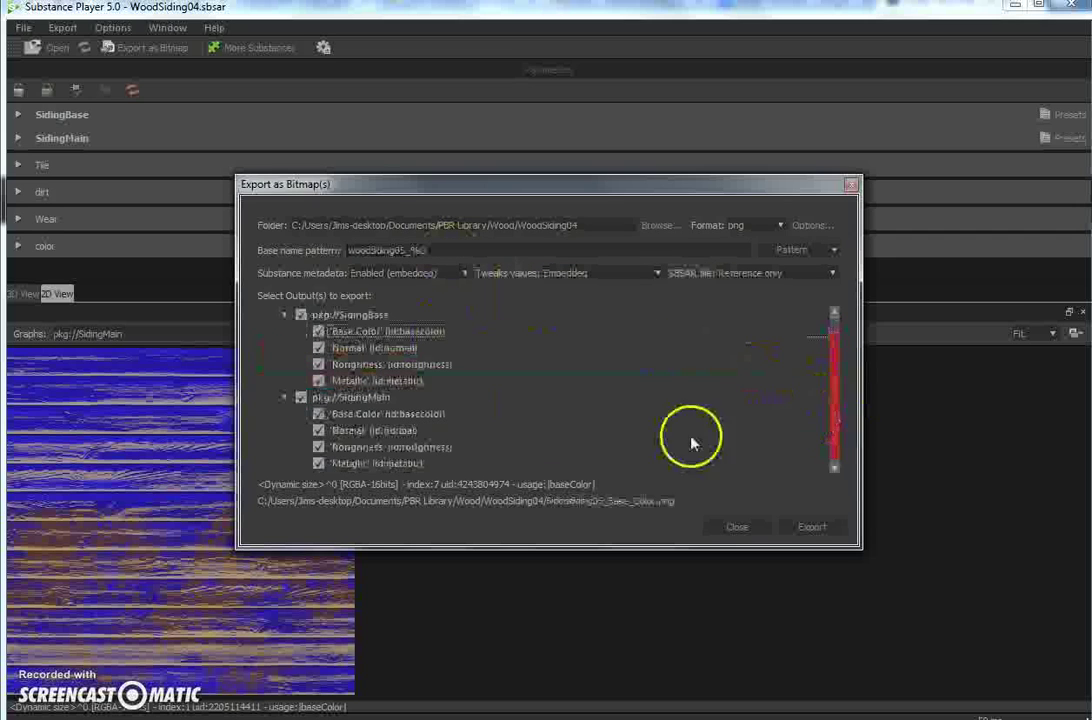
{"action": "left_click", "coordinate": [808, 530]}
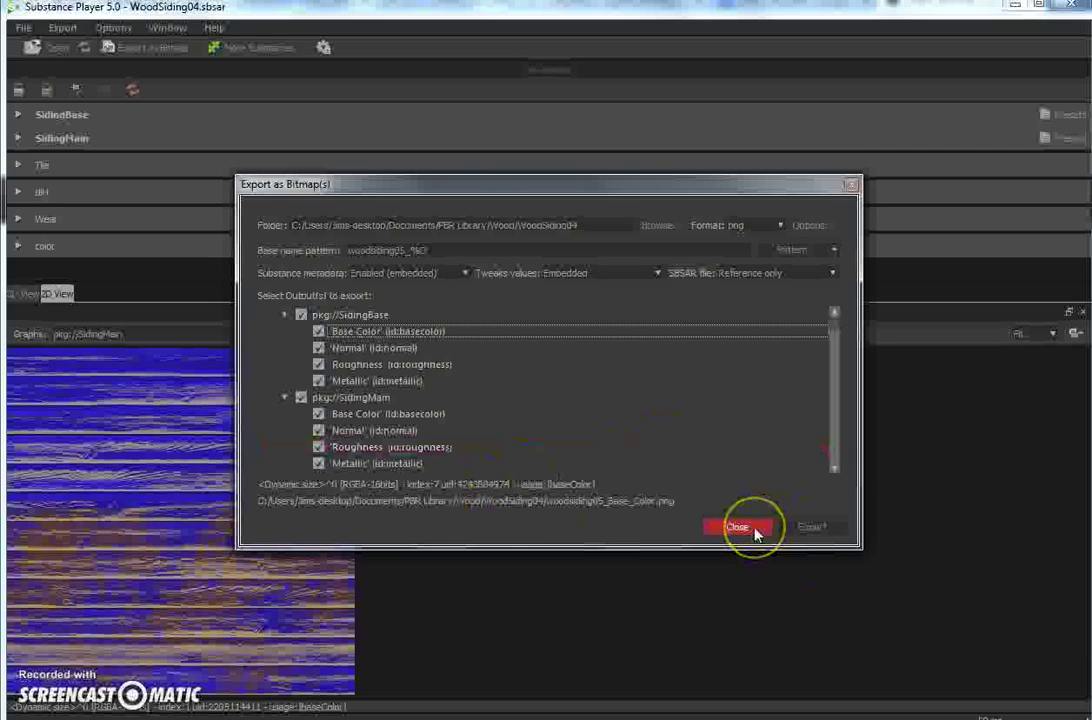
{"action": "left_click", "coordinate": [754, 530]}
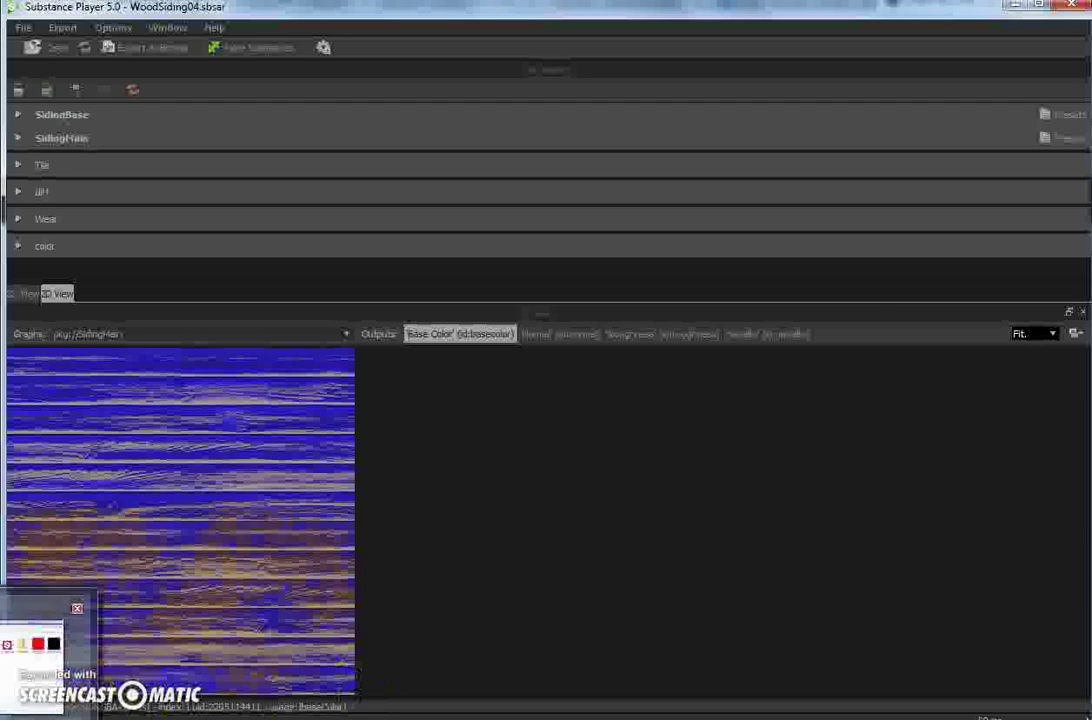
Switch to Windows Explorer to view the woodsiding04 PNG maps in the WoodSiding04 folder, and minimise the window.
{"action": "left_click", "coordinate": [40, 650]}
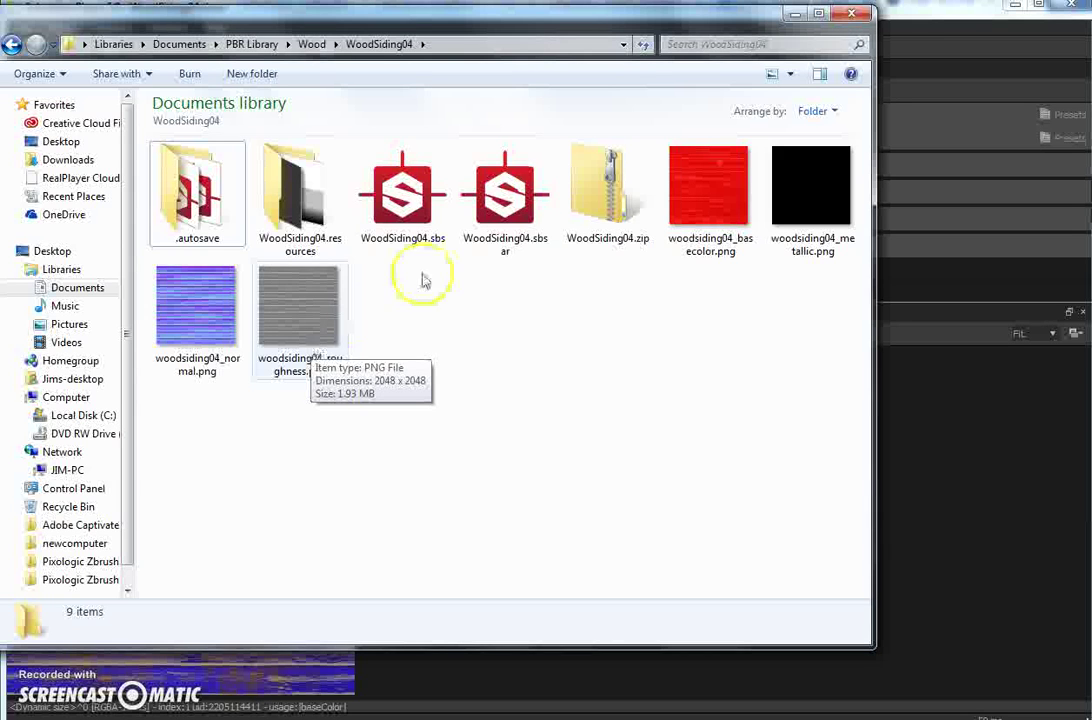
{"action": "left_click", "coordinate": [790, 16]}
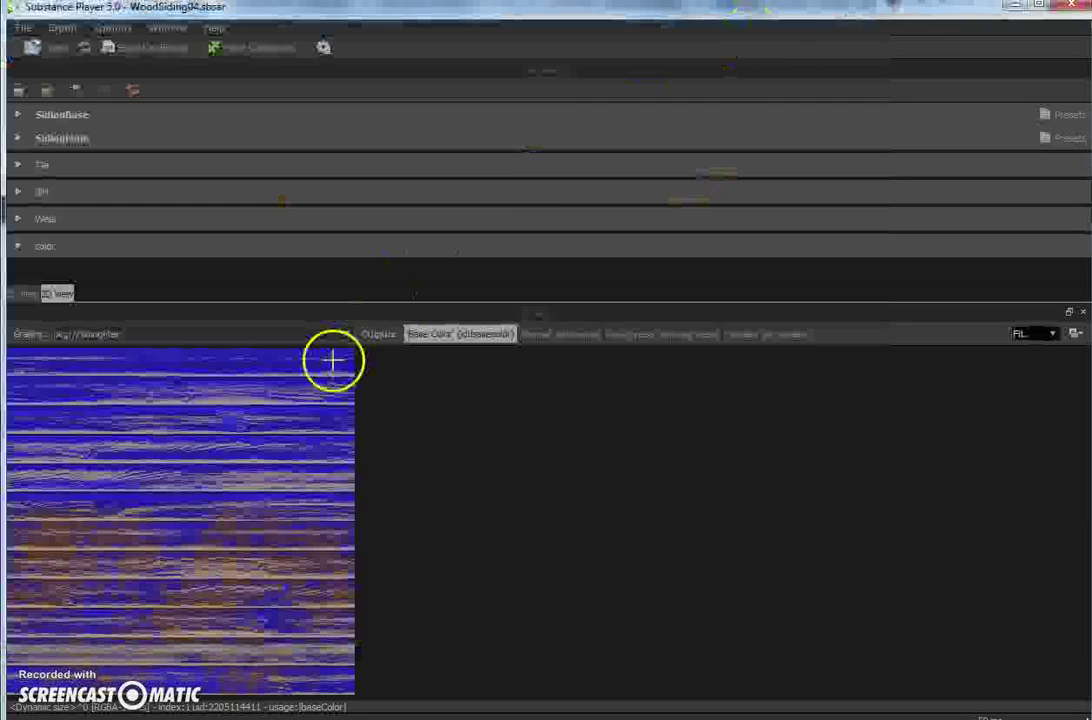